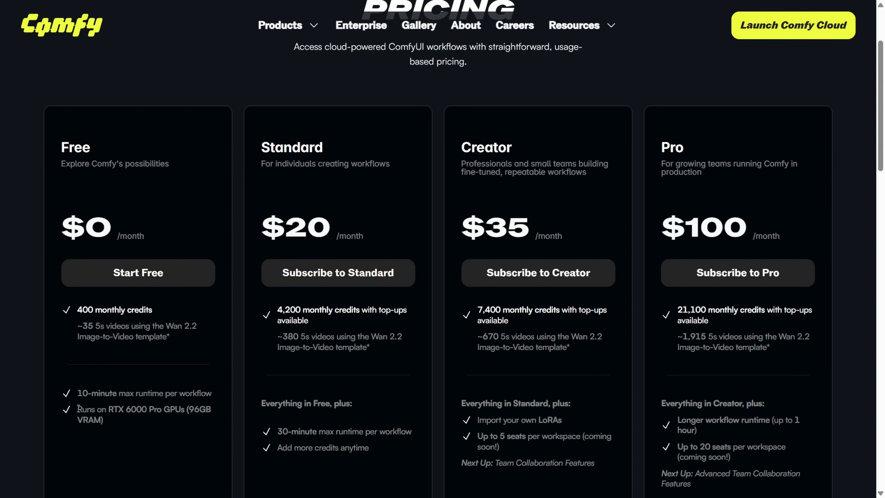
Examine the Free plan's runtime limit and GPU details on the Comfy pricing page.
{"action": "left_click_drag", "start_coordinate": [80, 405], "coordinate": [204, 426]}
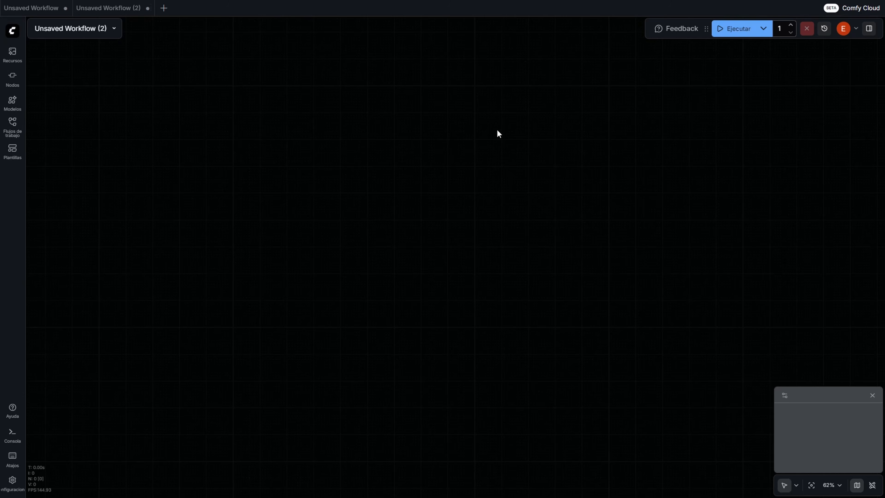
{"action": "left_click", "coordinate": [12, 39]}
{"action": "mouse_move", "coordinate": [46, 80]}
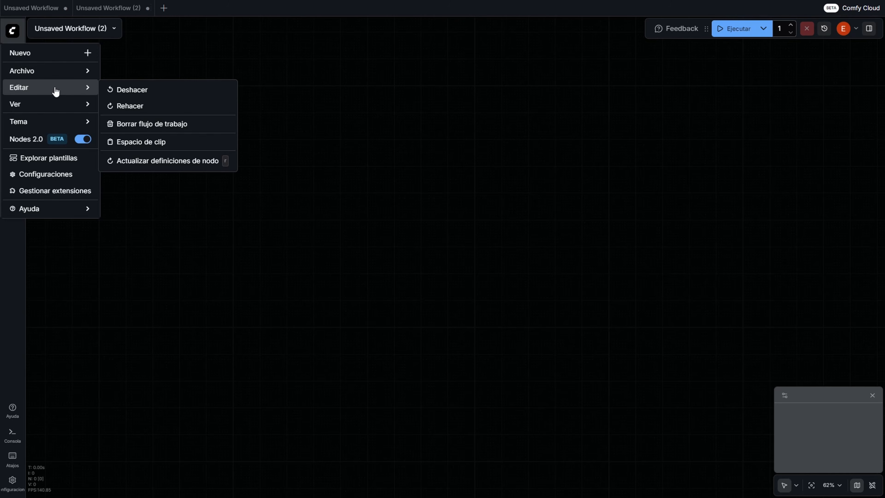
{"action": "mouse_move", "coordinate": [65, 127]}
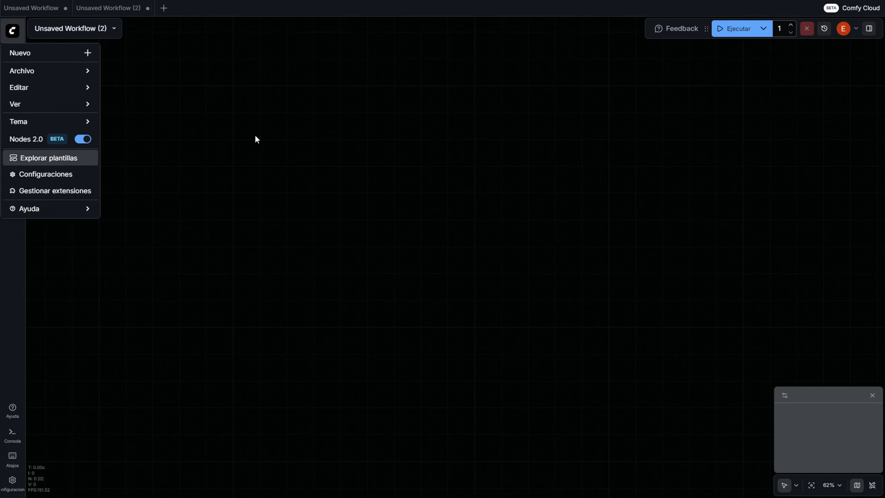
{"action": "left_click", "coordinate": [223, 140]}
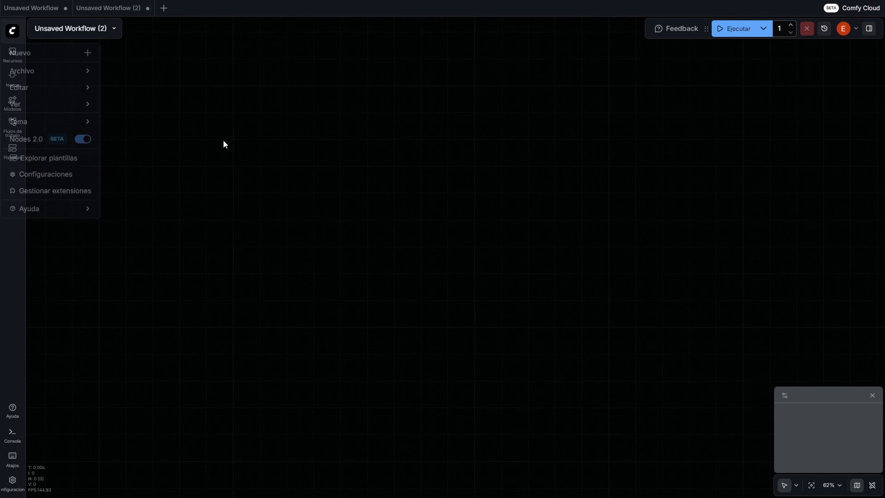
Examine the generated media assets, the node and model libraries, and the saved workflows list.
{"action": "left_click", "coordinate": [11, 55]}
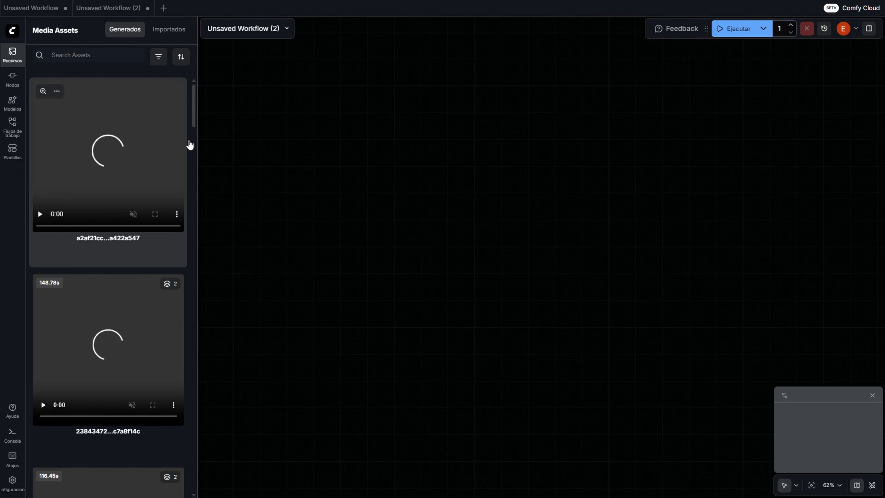
{"action": "scroll", "coordinate": [157, 174], "scroll_direction": "down", "scroll_amount": 10}
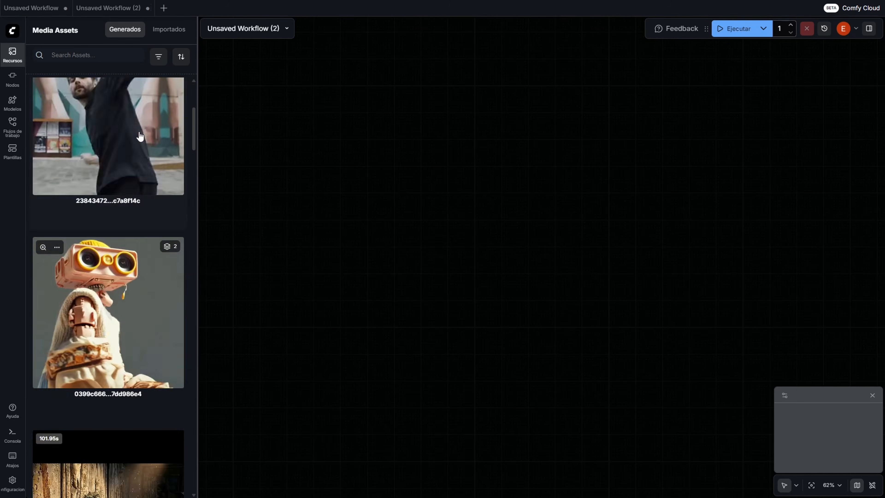
{"action": "scroll", "coordinate": [129, 217], "scroll_direction": "up", "scroll_amount": 12}
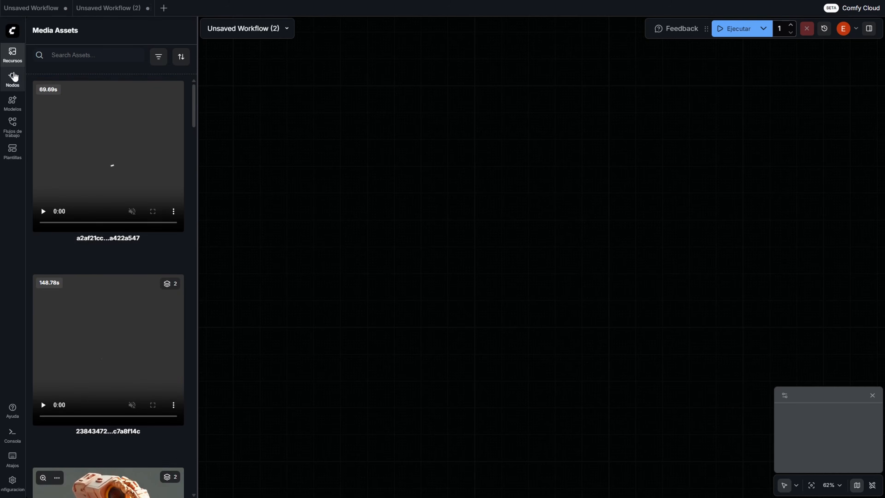
{"action": "left_click", "coordinate": [14, 80]}
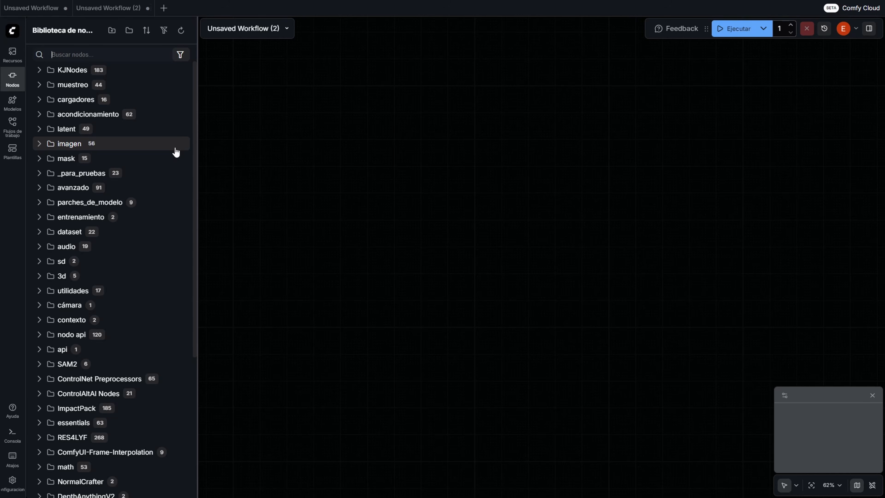
{"action": "left_click", "coordinate": [12, 103]}
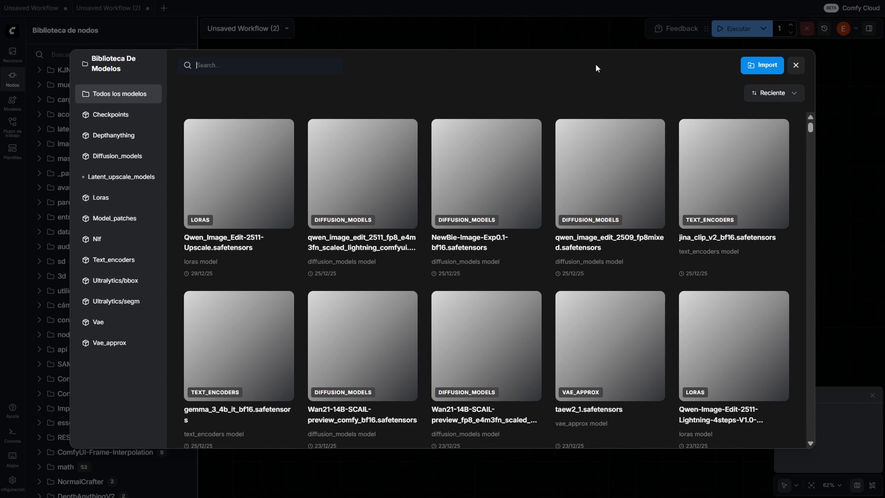
{"action": "left_click", "coordinate": [796, 65]}
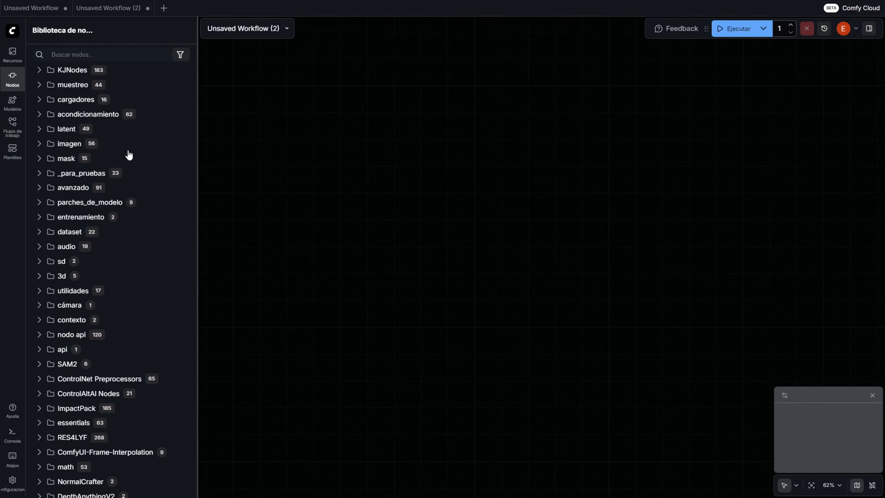
{"action": "left_click", "coordinate": [14, 132]}
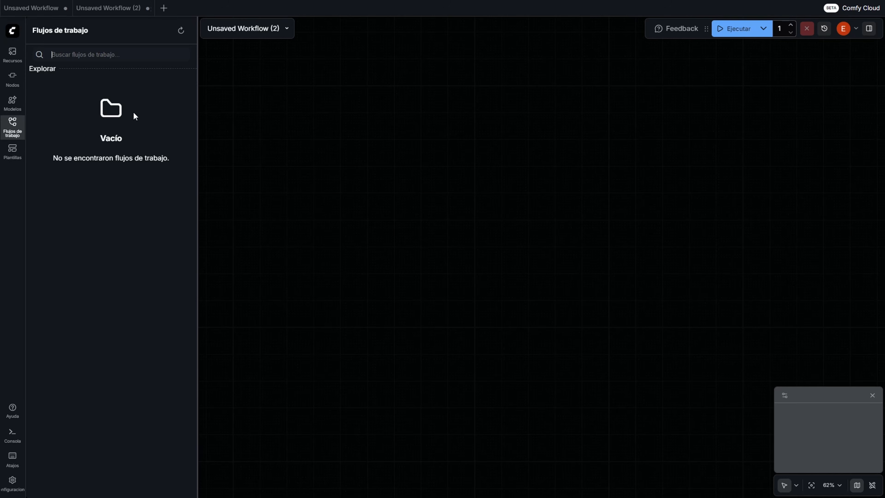
Browse the image templates with the run location filtered to ComfyUI only, and close the template library.
{"action": "left_click", "coordinate": [10, 157]}
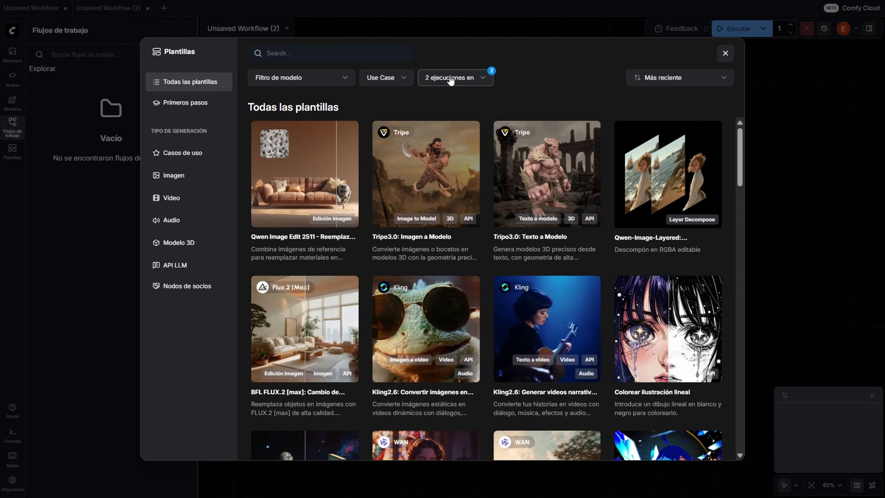
{"action": "left_click", "coordinate": [468, 79]}
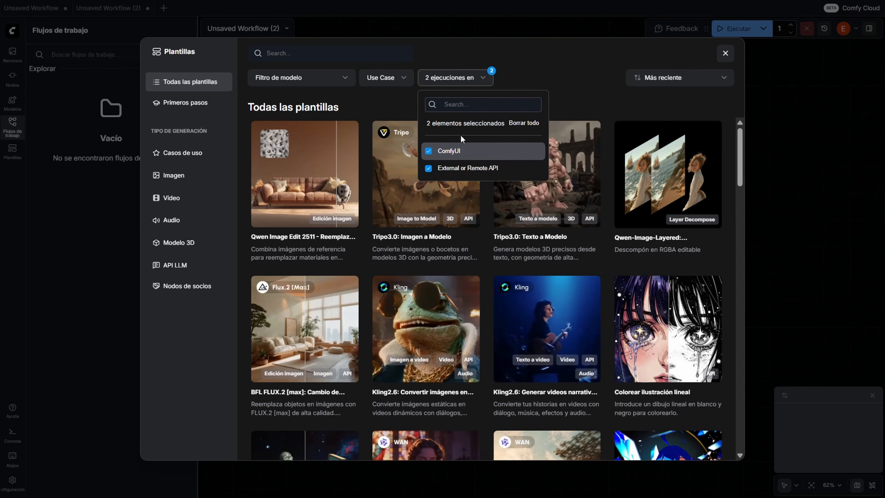
{"action": "left_click", "coordinate": [431, 168]}
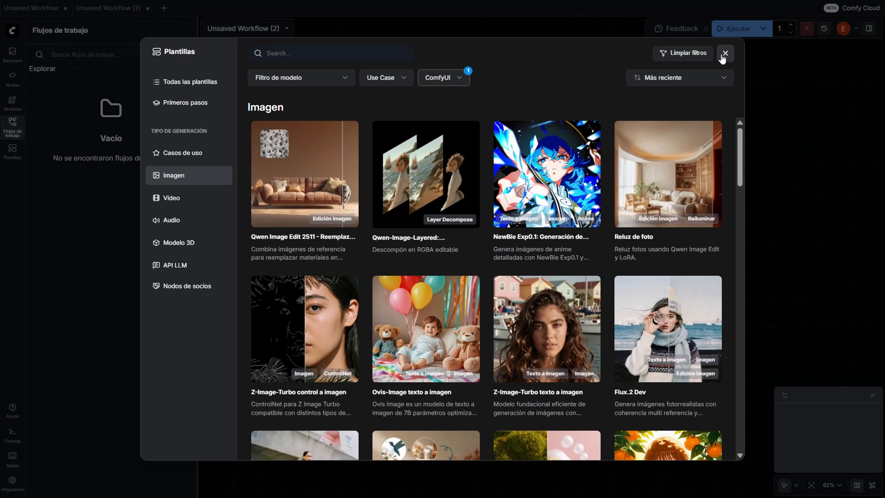
{"action": "left_click", "coordinate": [725, 54]}
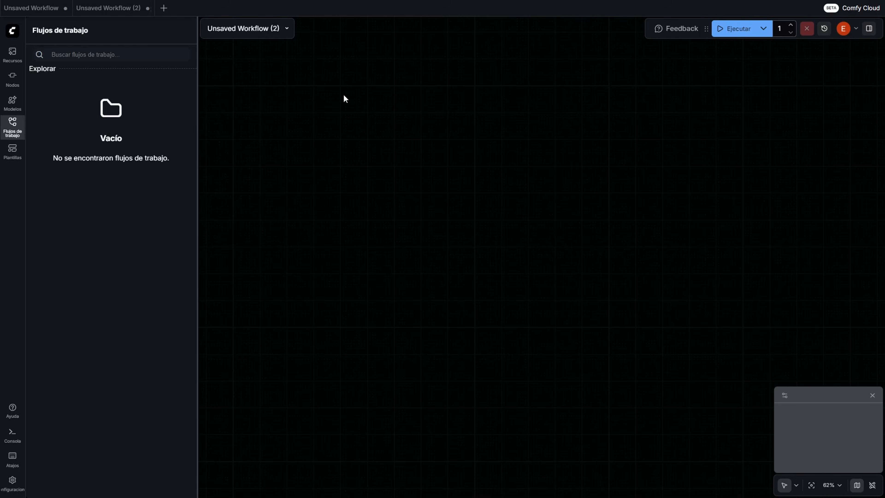
Search the node library for "wan tex", add the Wan Texto a Imagen node to the canvas and dismiss the error notifications.
{"action": "left_click", "coordinate": [13, 78]}
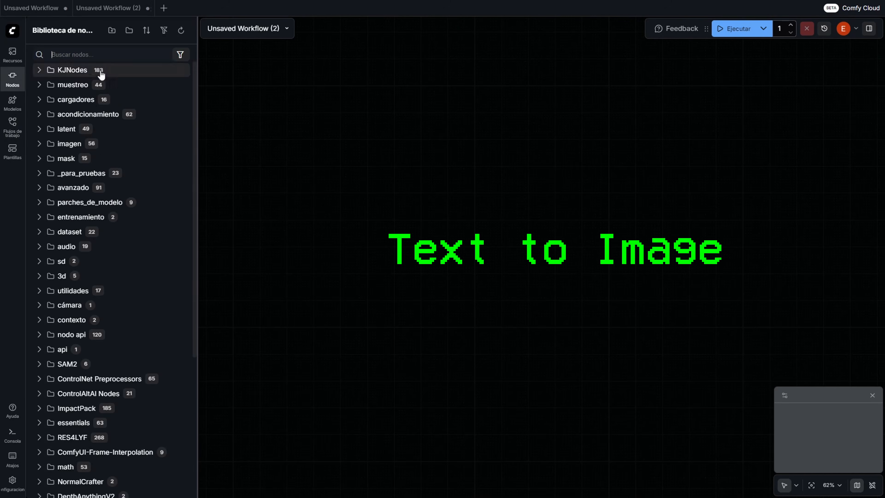
{"action": "type", "text": "wan"}
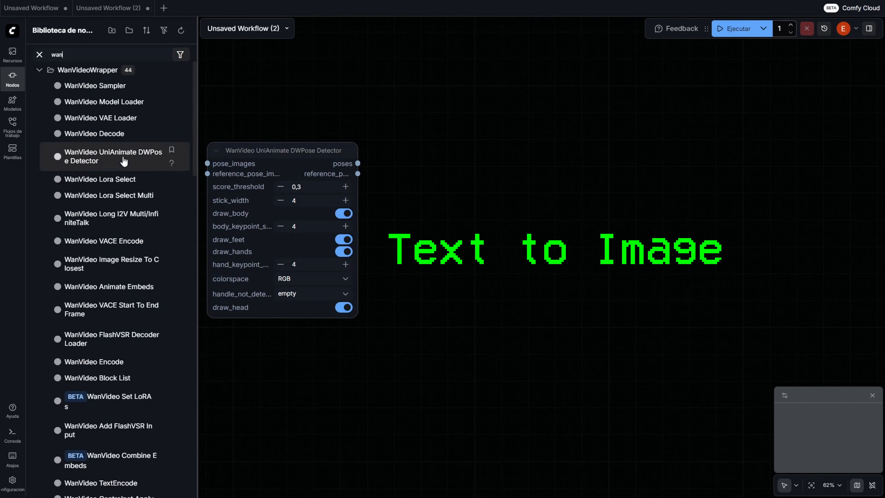
{"action": "type", "text": " tex"}
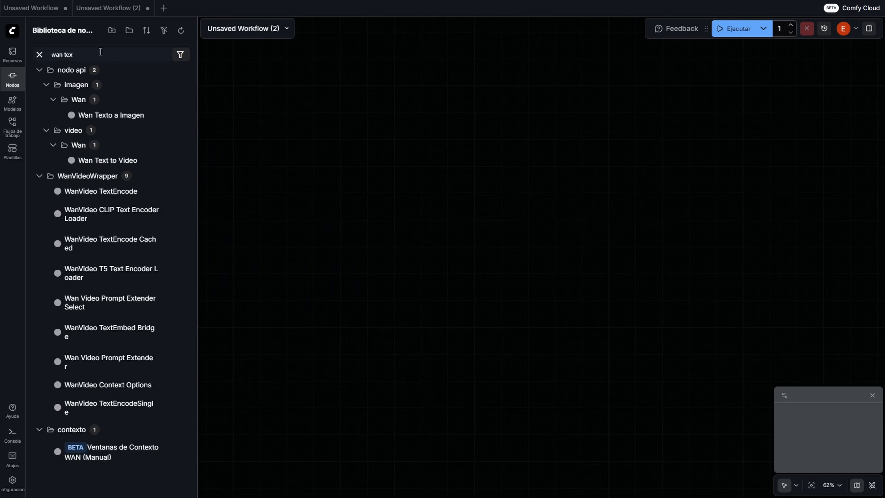
{"action": "mouse_move", "coordinate": [124, 118]}
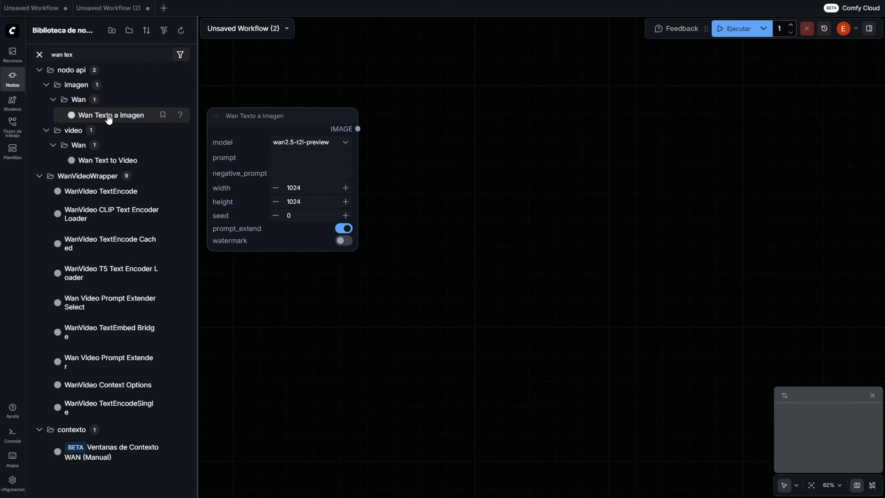
{"action": "left_click_drag", "start_coordinate": [124, 120], "coordinate": [322, 146]}
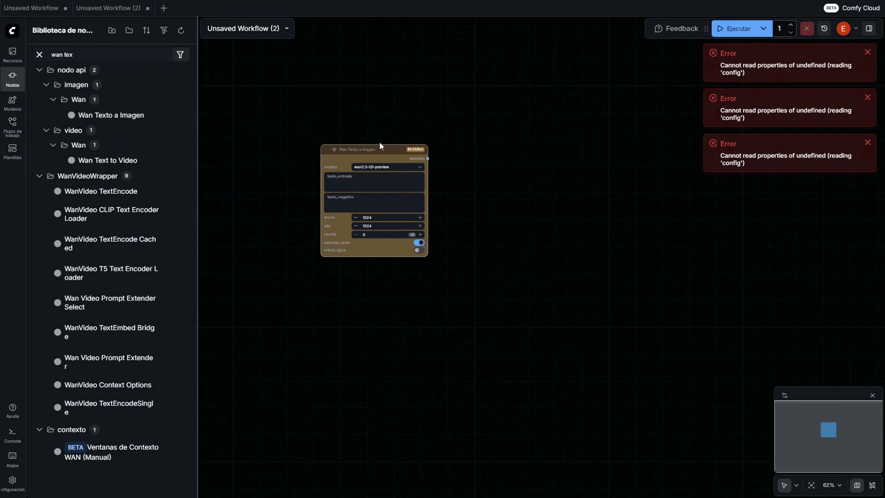
{"action": "left_click", "coordinate": [867, 142]}
{"action": "left_click", "coordinate": [867, 98]}
{"action": "left_click", "coordinate": [867, 52]}
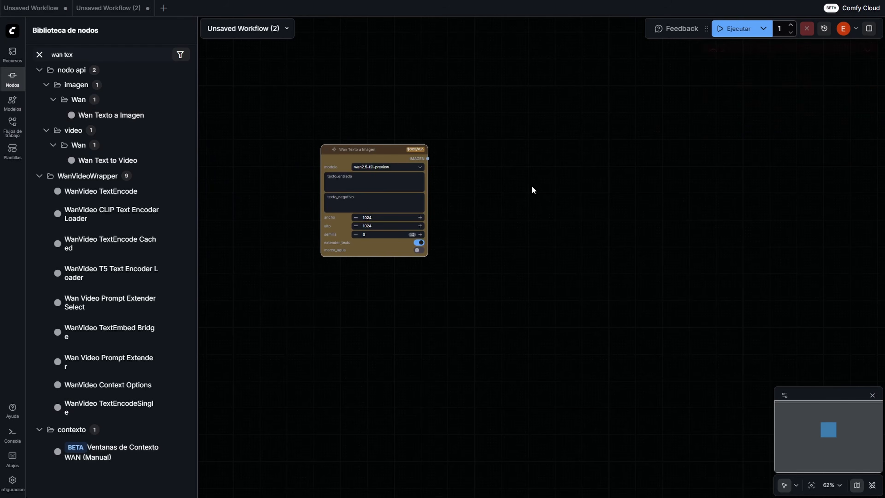
Examine the Wan Texto a Imagen node's model choice, prompt fields and options for updating the seed after each run.
{"action": "key", "text": "ctrl+plus"}
{"action": "key", "text": "ctrl+plus"}
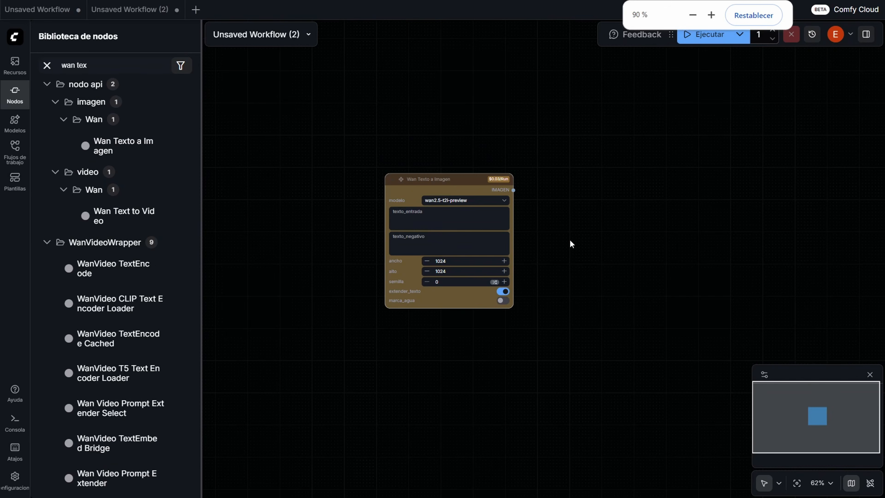
{"action": "scroll", "coordinate": [588, 251], "scroll_direction": "up", "scroll_amount": 3}
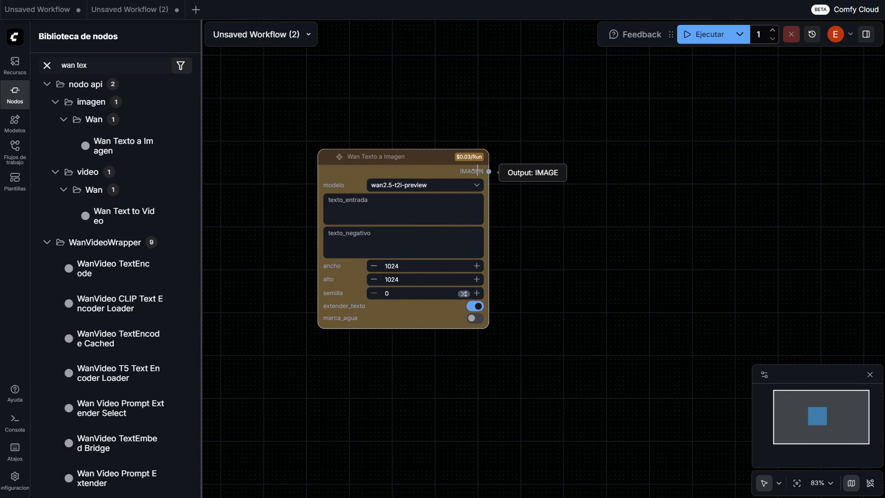
{"action": "left_click", "coordinate": [449, 191]}
{"action": "left_click", "coordinate": [435, 200]}
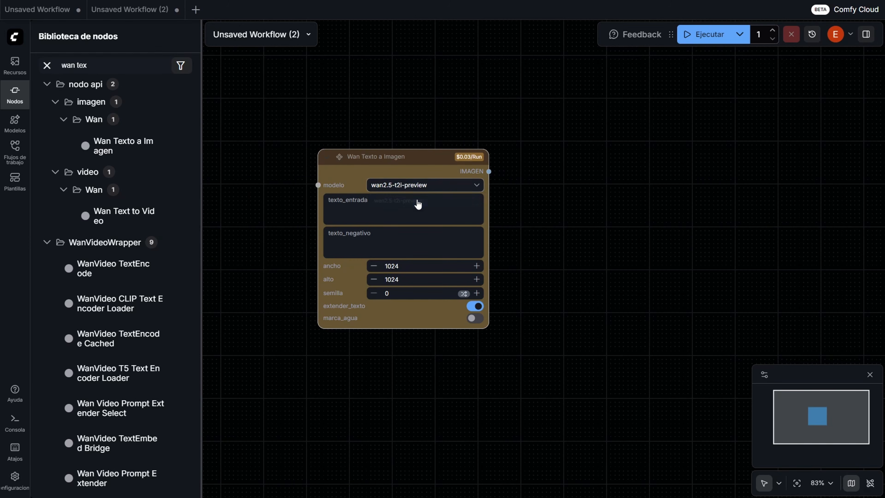
{"action": "left_click", "coordinate": [347, 202]}
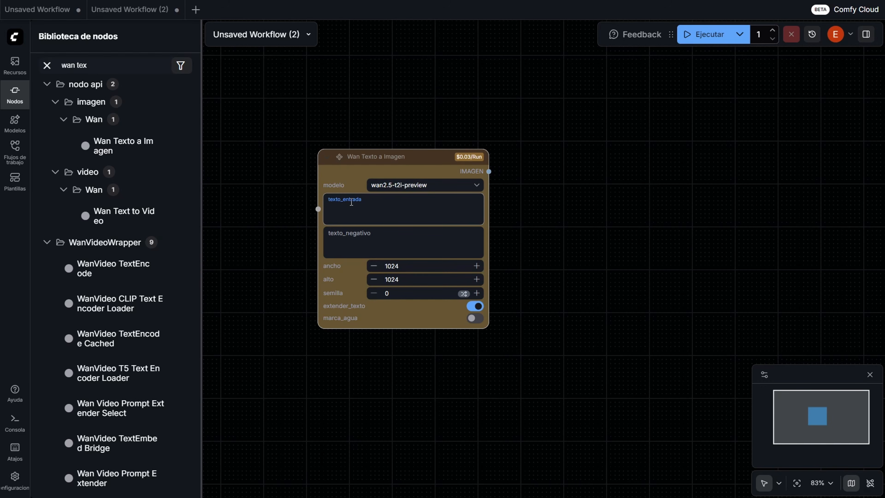
{"action": "left_click", "coordinate": [365, 237]}
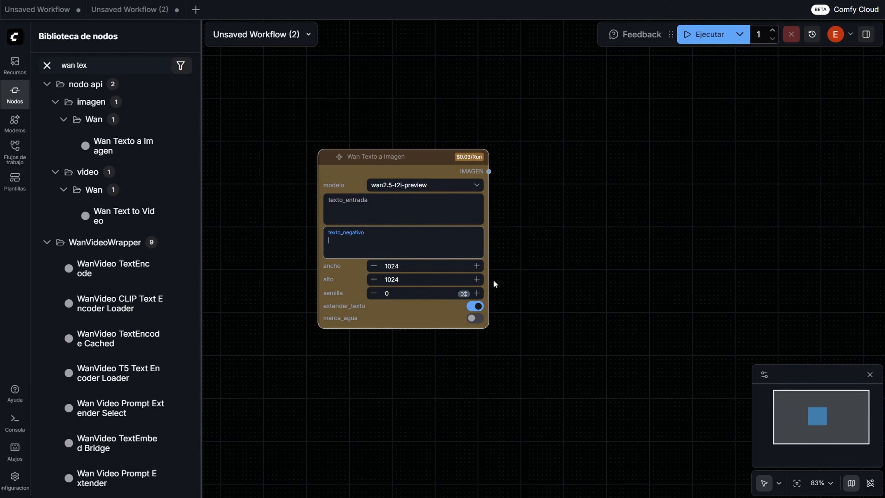
{"action": "left_click", "coordinate": [464, 294]}
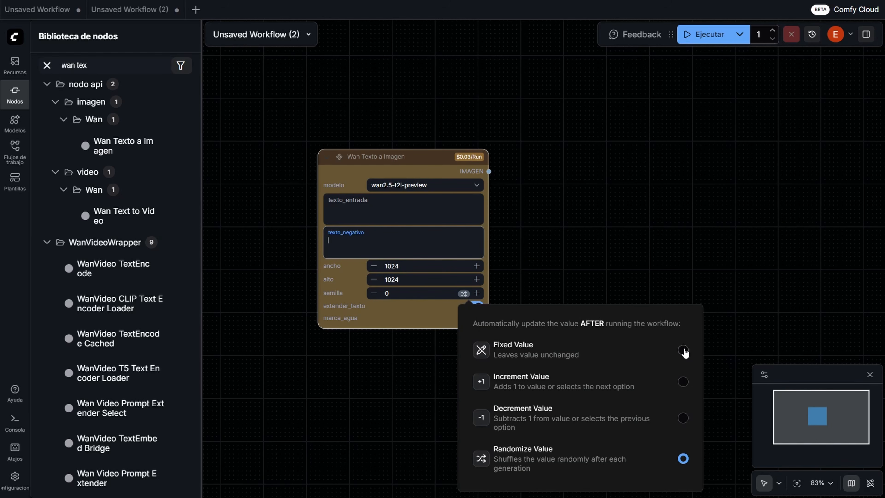
{"action": "left_click", "coordinate": [652, 276]}
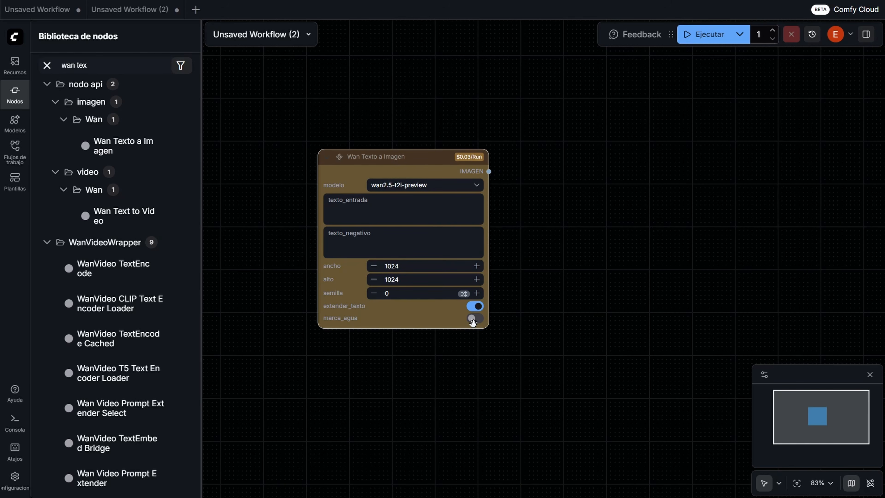
Enter "omaticayas avatar in the beach" as the node's input prompt and "deform, glitch, ugly" as its negative prompt.
{"action": "left_click", "coordinate": [427, 210]}
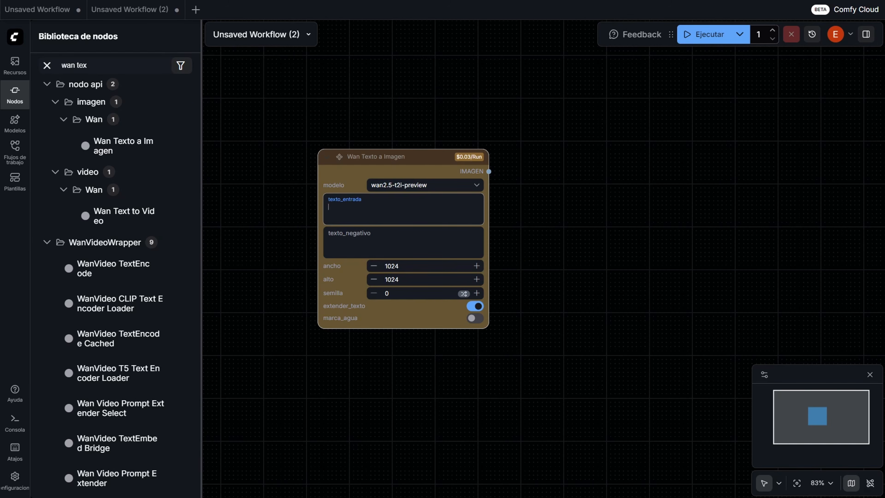
{"action": "key", "text": "alt+Tab"}
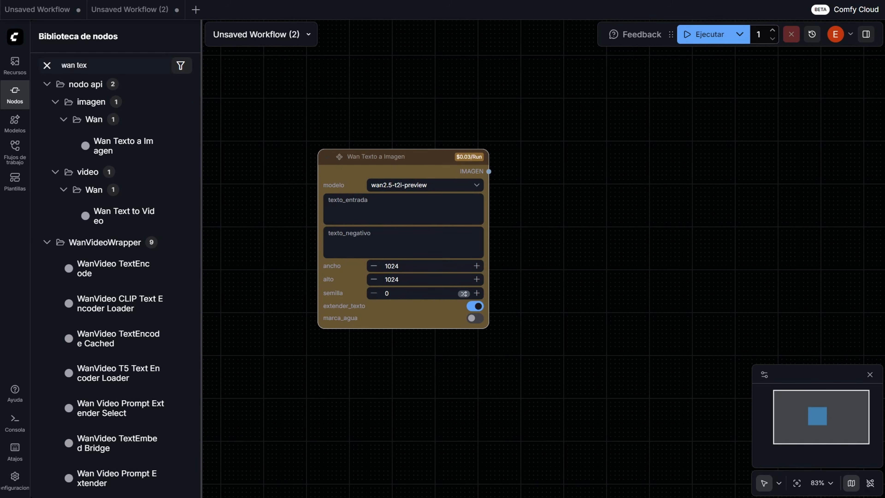
{"action": "left_click", "coordinate": [454, 209]}
{"action": "type", "text": "omaticayas avatar in the beach"}
{"action": "left_click", "coordinate": [431, 235]}
{"action": "type", "text": "deform, glitch, ugly"}
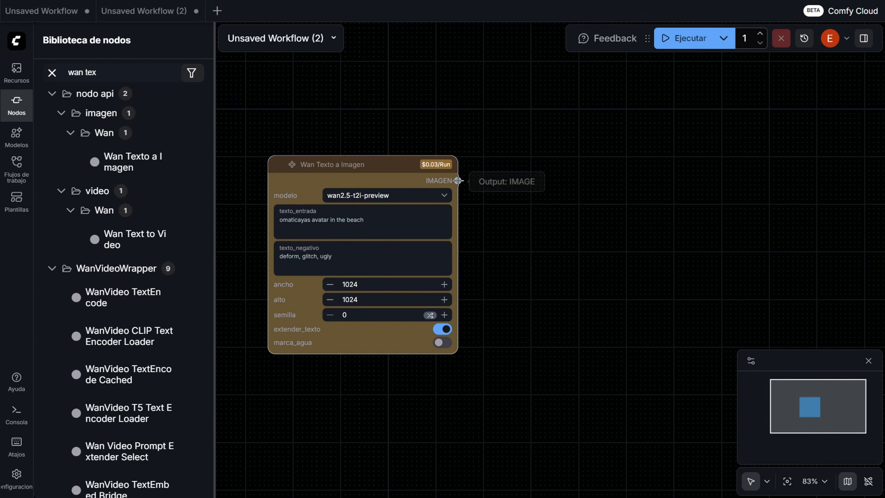
Add a Vista previa de imagen node connected to the IMAGEN output of the Wan Texto a Imagen node.
{"action": "left_click_drag", "start_coordinate": [458, 180], "coordinate": [596, 177]}
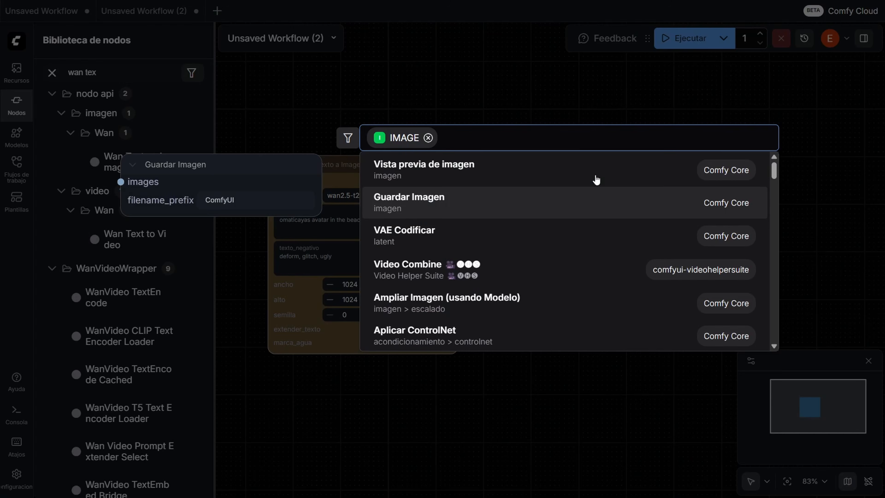
{"action": "left_click", "coordinate": [465, 177]}
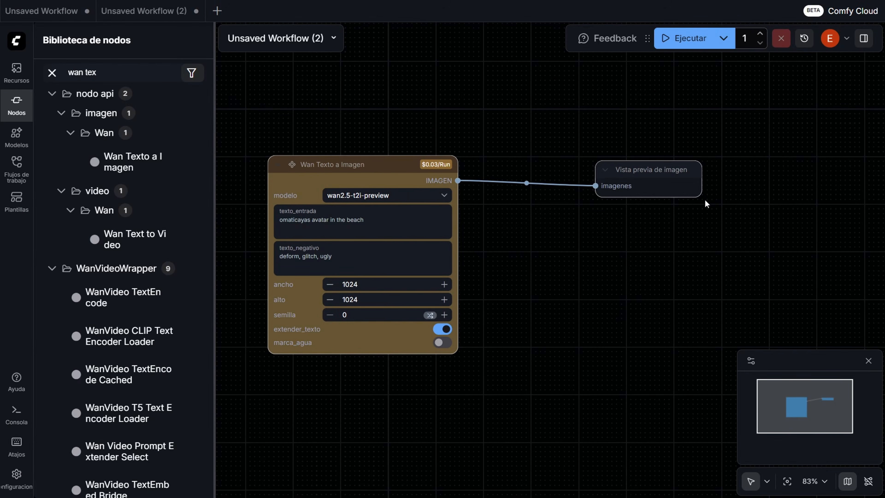
Show the media assets and run the text-to-image workflow once.
{"action": "left_click", "coordinate": [12, 81]}
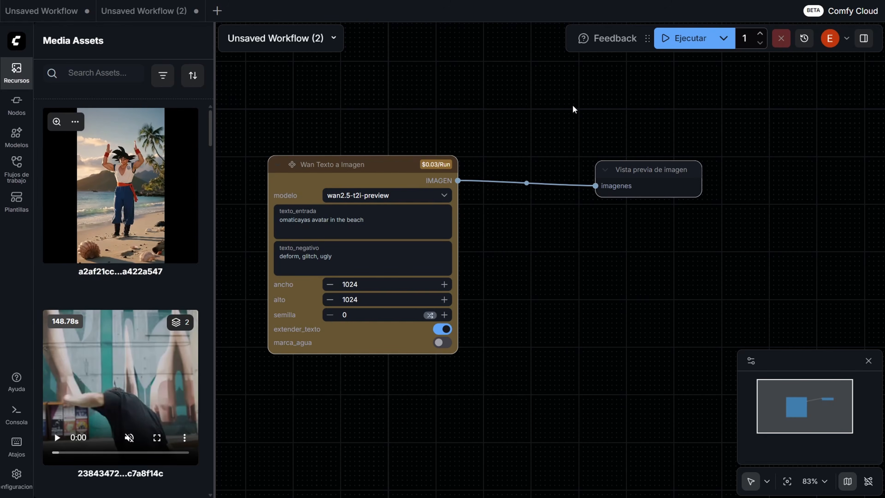
{"action": "left_click", "coordinate": [677, 48]}
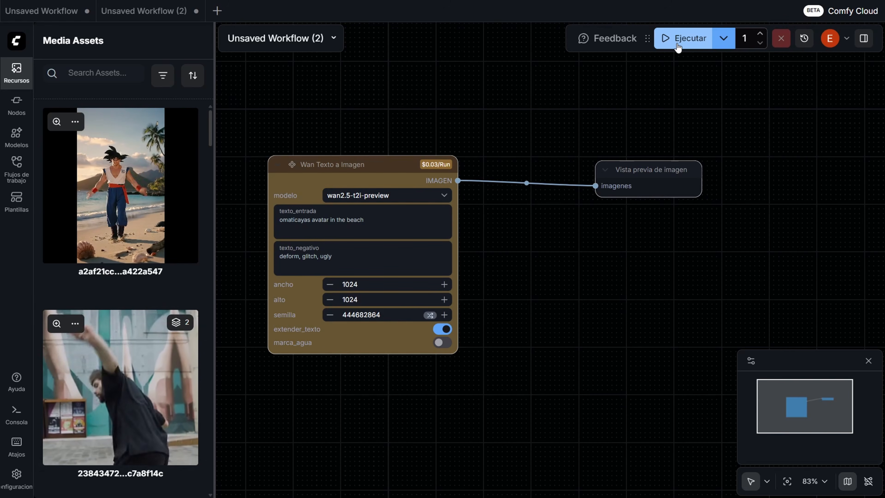
Open the job queue and look through the finished and active jobs.
{"action": "left_click", "coordinate": [805, 41]}
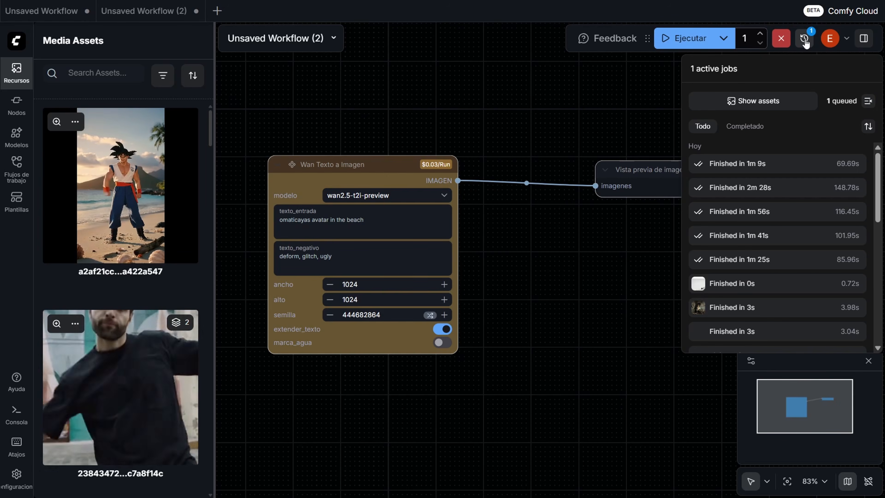
{"action": "scroll", "coordinate": [763, 189], "scroll_direction": "down", "scroll_amount": 1}
{"action": "mouse_move", "coordinate": [762, 189]}
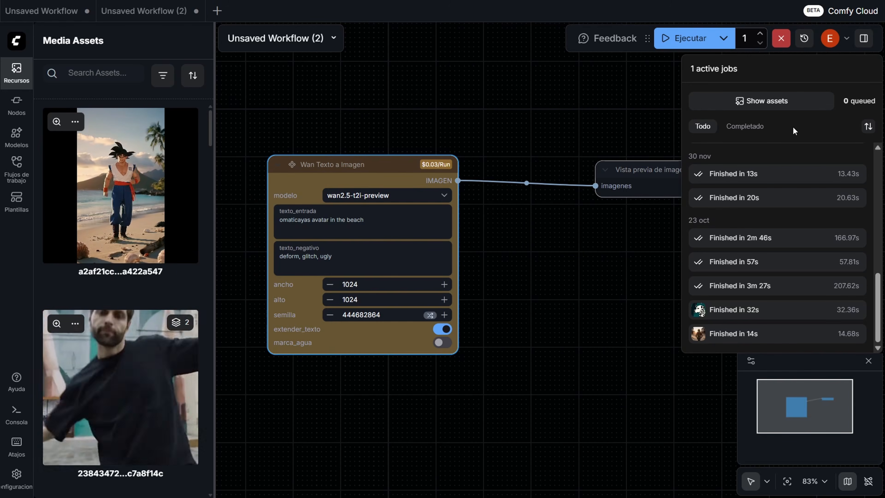
{"action": "scroll", "coordinate": [805, 200], "scroll_direction": "up", "scroll_amount": 8}
{"action": "scroll", "coordinate": [759, 276], "scroll_direction": "down", "scroll_amount": 4}
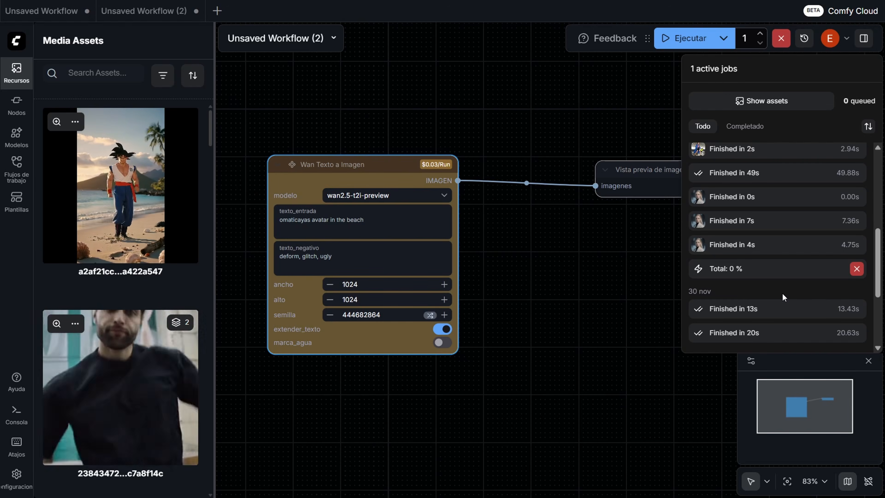
Enlarge the Vista previa de imagen node so its generated image displays bigger.
{"action": "left_click_drag", "start_coordinate": [545, 246], "coordinate": [389, 250]}
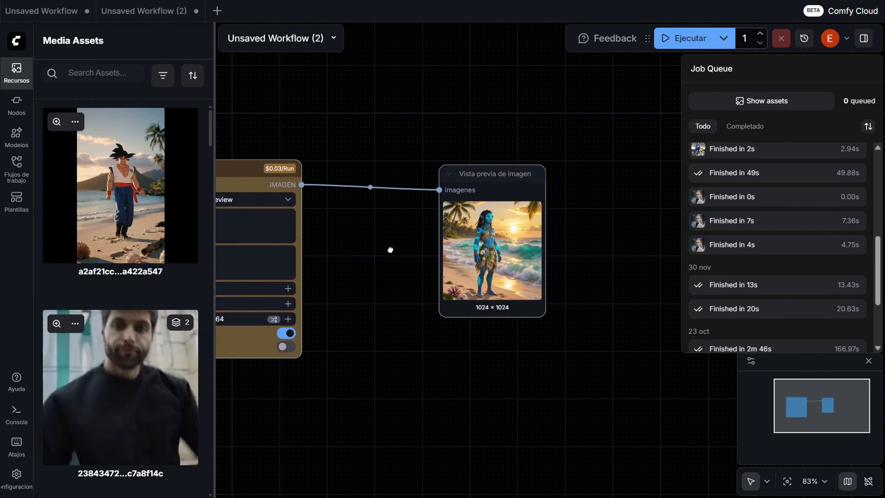
{"action": "scroll", "coordinate": [538, 285], "scroll_direction": "up", "scroll_amount": 2}
{"action": "left_click_drag", "start_coordinate": [544, 328], "coordinate": [681, 476]}
Inspect the generated avatar image in the Vista previa de imagen node up close.
{"action": "left_click_drag", "start_coordinate": [410, 316], "coordinate": [357, 278]}
{"action": "scroll", "coordinate": [521, 243], "scroll_direction": "up", "scroll_amount": 9}
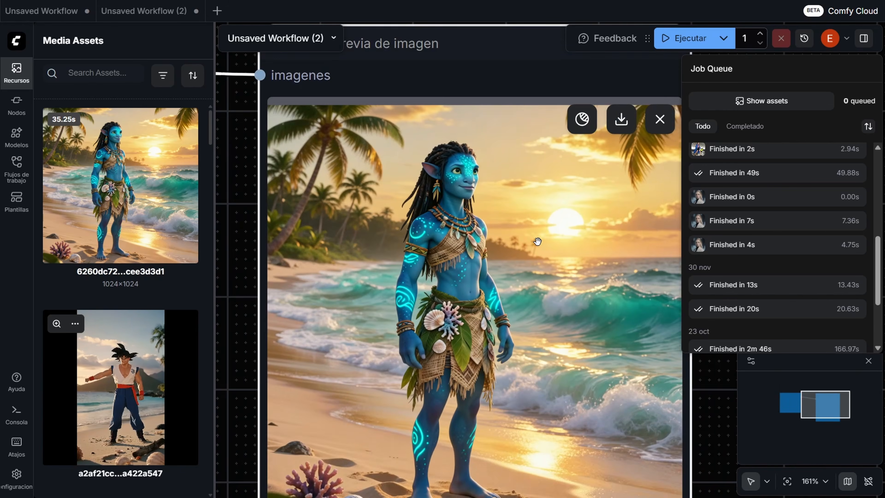
{"action": "scroll", "coordinate": [521, 242], "scroll_direction": "down", "scroll_amount": 5}
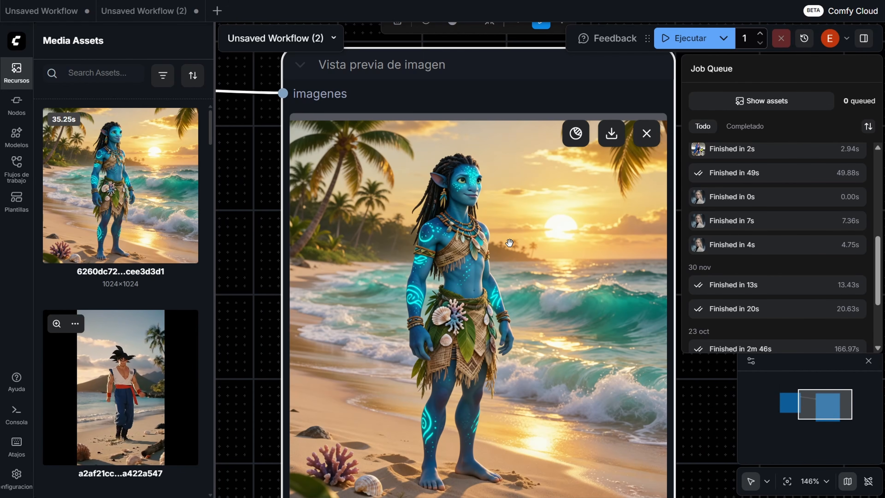
{"action": "scroll", "coordinate": [509, 242], "scroll_direction": "down", "scroll_amount": 2}
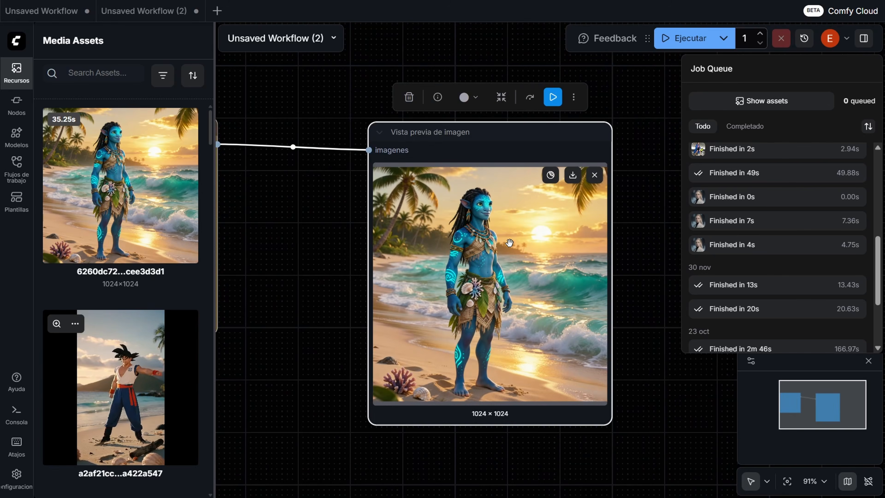
{"action": "scroll", "coordinate": [509, 243], "scroll_direction": "up", "scroll_amount": 7}
{"action": "scroll", "coordinate": [509, 242], "scroll_direction": "down", "scroll_amount": 6}
{"action": "scroll", "coordinate": [509, 242], "scroll_direction": "down", "scroll_amount": 5}
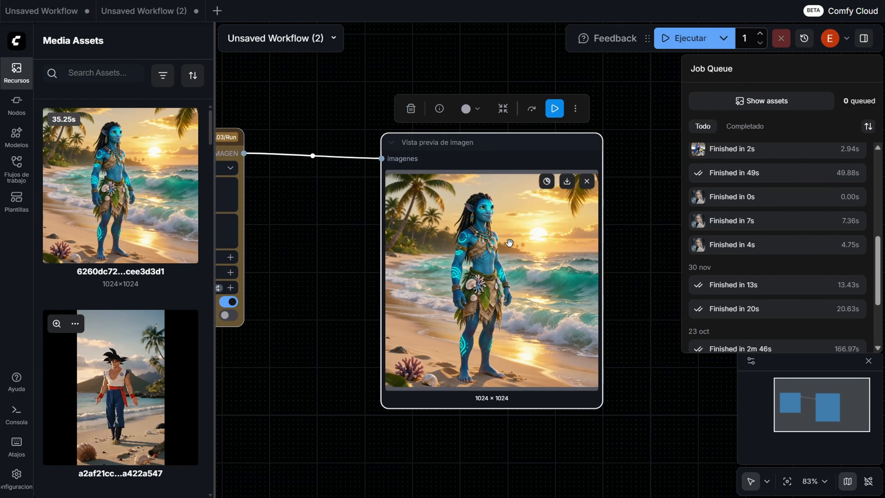
Append ", realistic style" to the Wan Texto a Imagen node's input prompt and ", cartoon, comic" to its negative prompt.
{"action": "left_click_drag", "start_coordinate": [324, 223], "coordinate": [573, 241]}
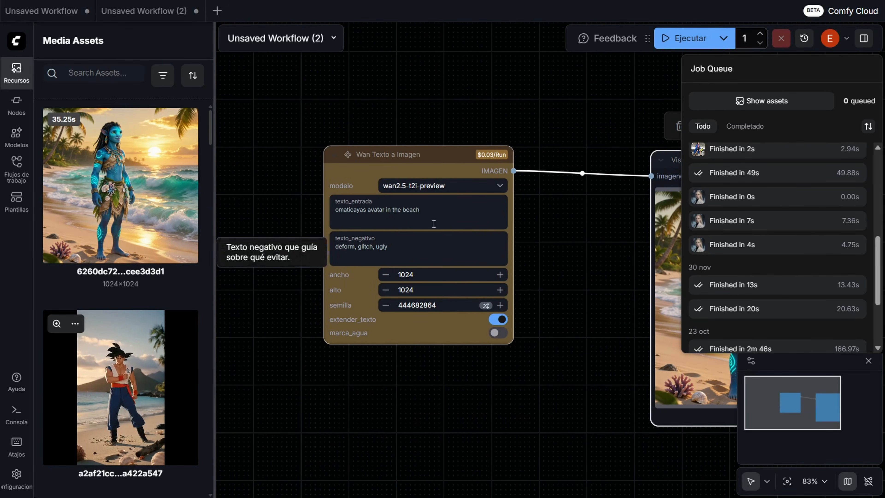
{"action": "left_click", "coordinate": [441, 215]}
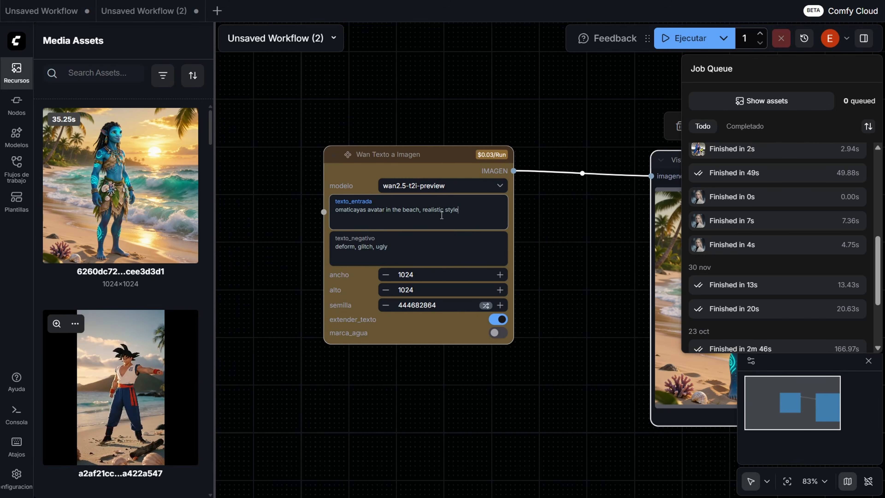
{"action": "left_click", "coordinate": [421, 244]}
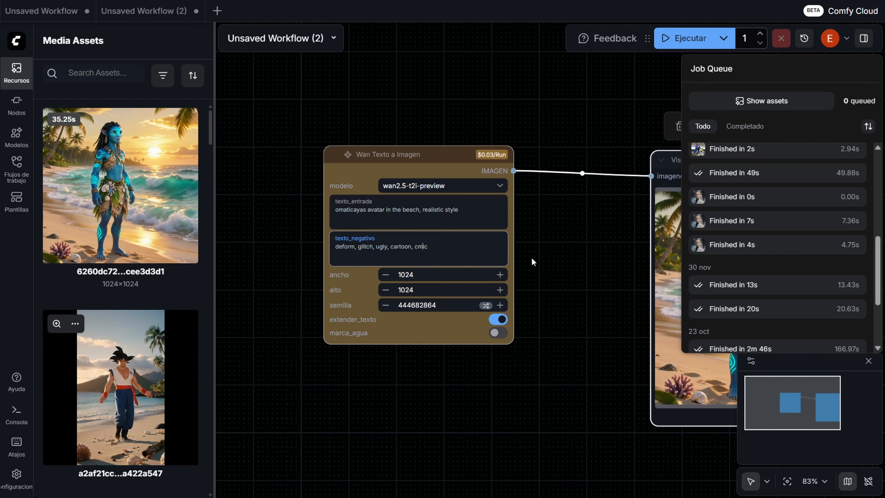
{"action": "type", "text": "o"}
Insert "cinematic" before "style" in the Wan node's input prompt and run the workflow again.
{"action": "left_click", "coordinate": [445, 210]}
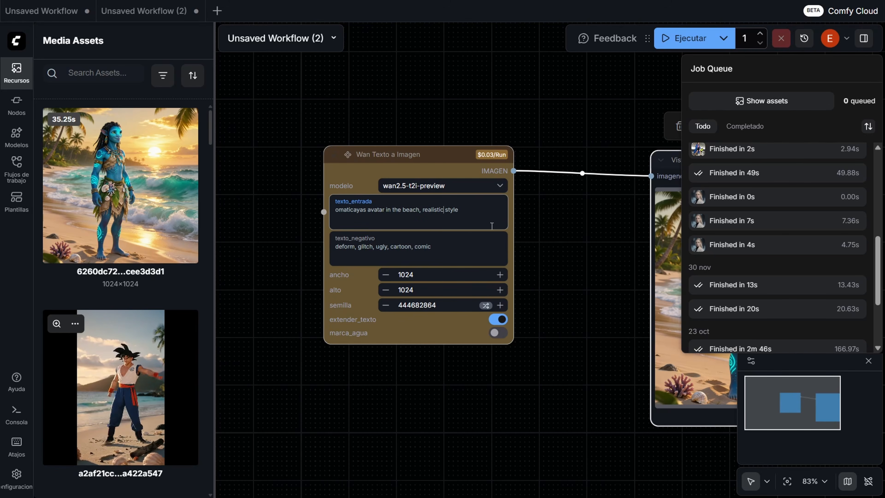
{"action": "type", "text": "cinematic"}
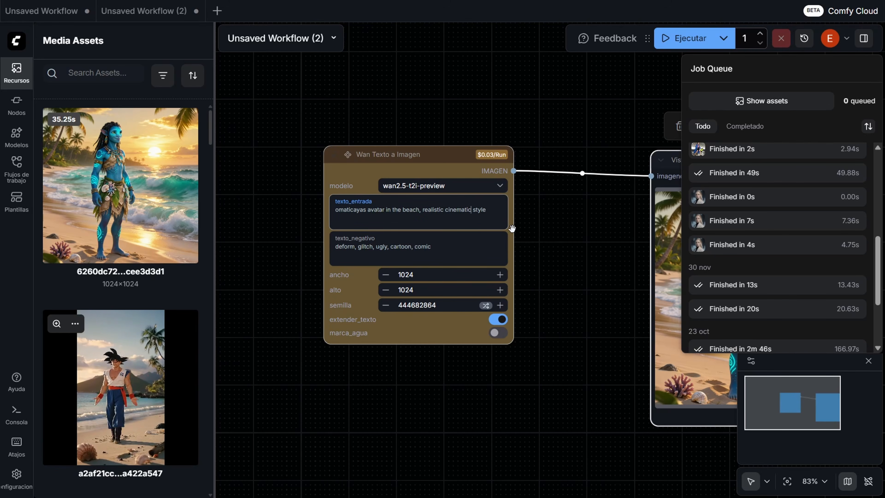
{"action": "left_click_drag", "start_coordinate": [560, 294], "coordinate": [448, 324]}
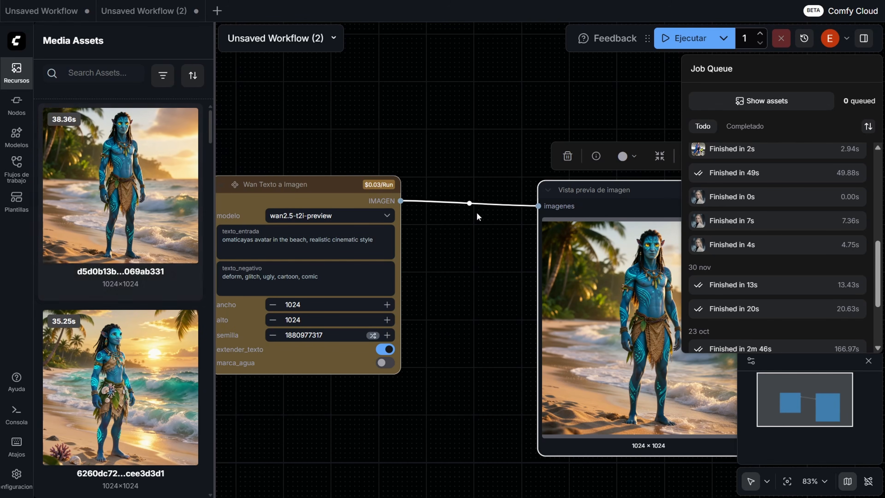
Examine the newly generated avatar image in the preview node, focusing on the figure's details.
{"action": "scroll", "coordinate": [479, 286], "scroll_direction": "up", "scroll_amount": 4}
{"action": "left_click_drag", "start_coordinate": [479, 286], "coordinate": [307, 246]}
{"action": "scroll", "coordinate": [477, 200], "scroll_direction": "up", "scroll_amount": 5}
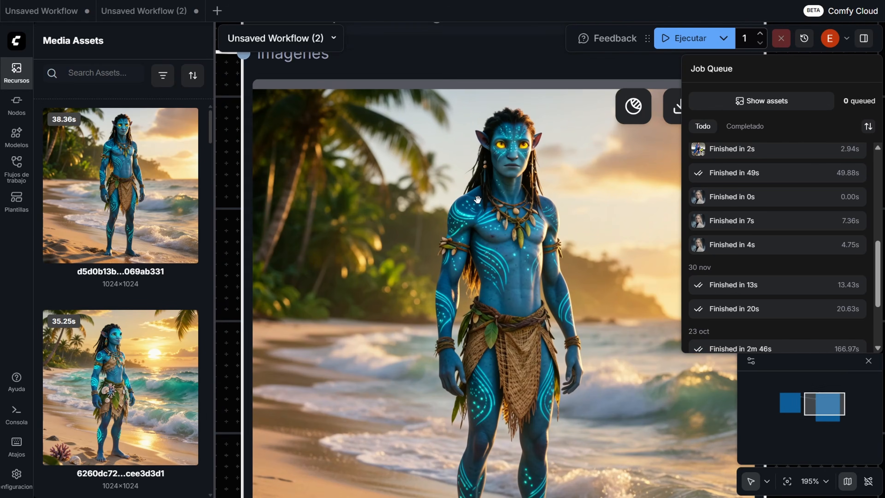
{"action": "scroll", "coordinate": [477, 199], "scroll_direction": "down", "scroll_amount": 1}
{"action": "scroll", "coordinate": [477, 199], "scroll_direction": "up", "scroll_amount": 5}
{"action": "scroll", "coordinate": [477, 200], "scroll_direction": "up", "scroll_amount": 2}
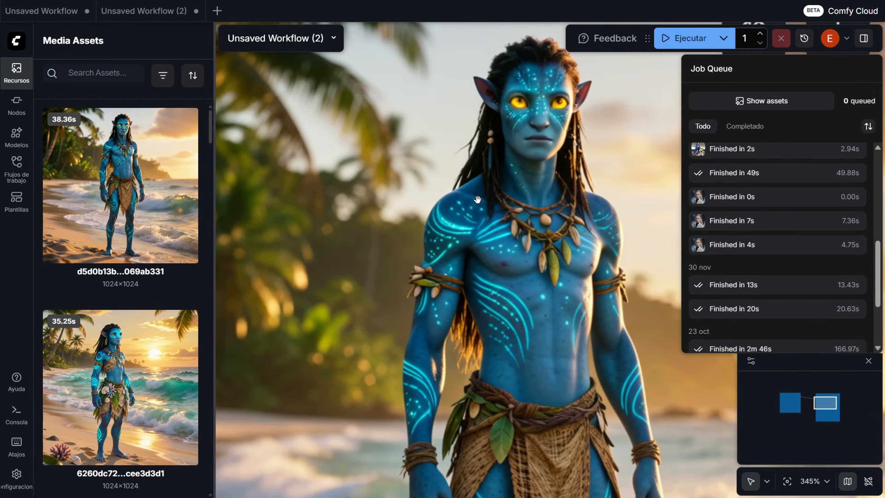
{"action": "scroll", "coordinate": [477, 200], "scroll_direction": "down", "scroll_amount": 8}
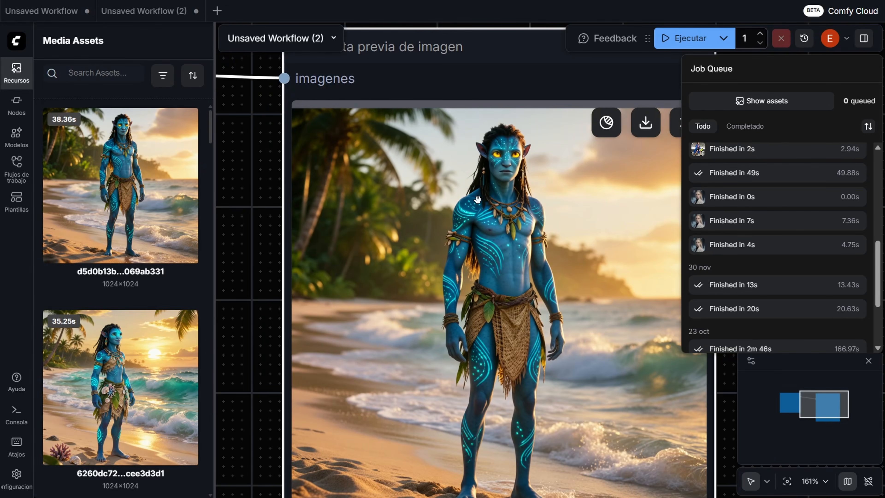
{"action": "scroll", "coordinate": [477, 199], "scroll_direction": "down", "scroll_amount": 5}
{"action": "left_click_drag", "start_coordinate": [282, 223], "coordinate": [442, 244]}
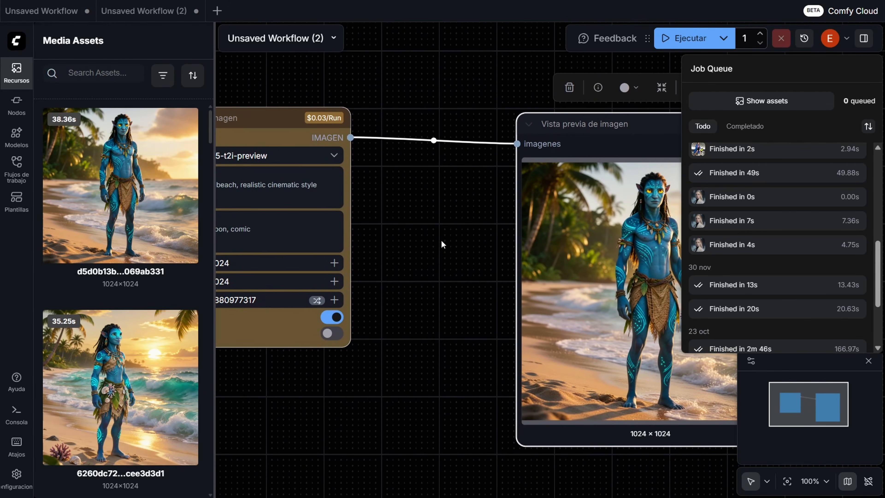
{"action": "left_click_drag", "start_coordinate": [410, 209], "coordinate": [518, 254]}
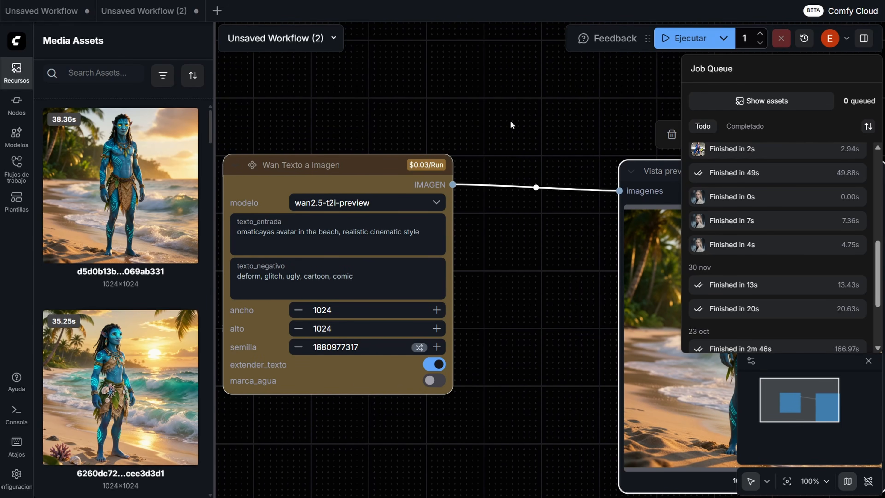
{"action": "left_click_drag", "start_coordinate": [513, 126], "coordinate": [352, 100]}
{"action": "left_click_drag", "start_coordinate": [388, 219], "coordinate": [568, 246]}
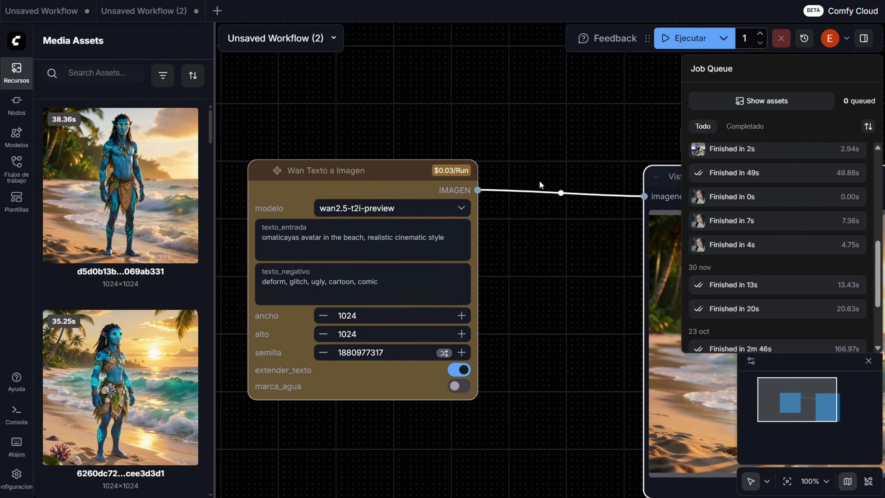
{"action": "triple_click", "coordinate": [322, 236]}
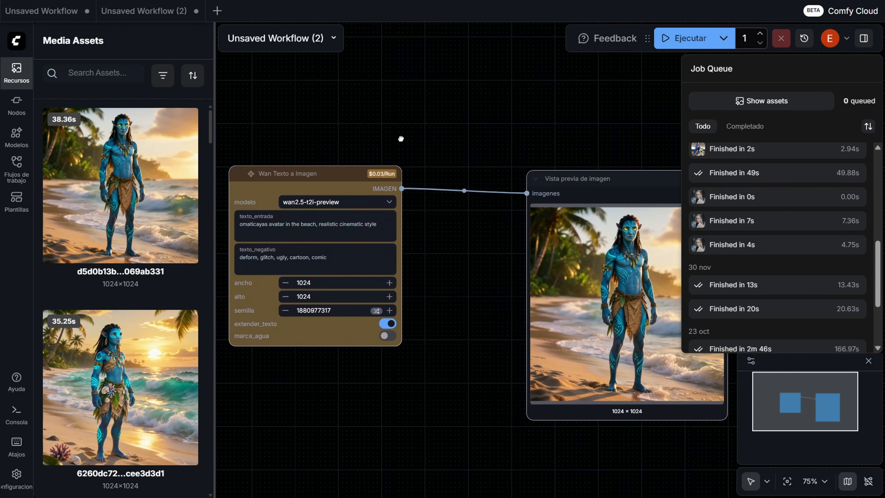
Search the node library for "texto a imagen" and look over the matching text-to-image nodes.
{"action": "left_click_drag", "start_coordinate": [401, 139], "coordinate": [431, 113]}
{"action": "left_click", "coordinate": [16, 105]}
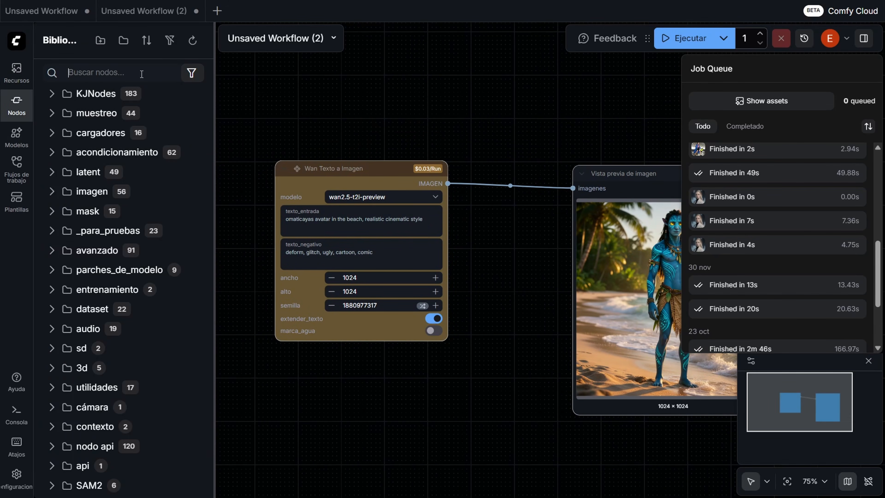
{"action": "type", "text": "texto a ima"}
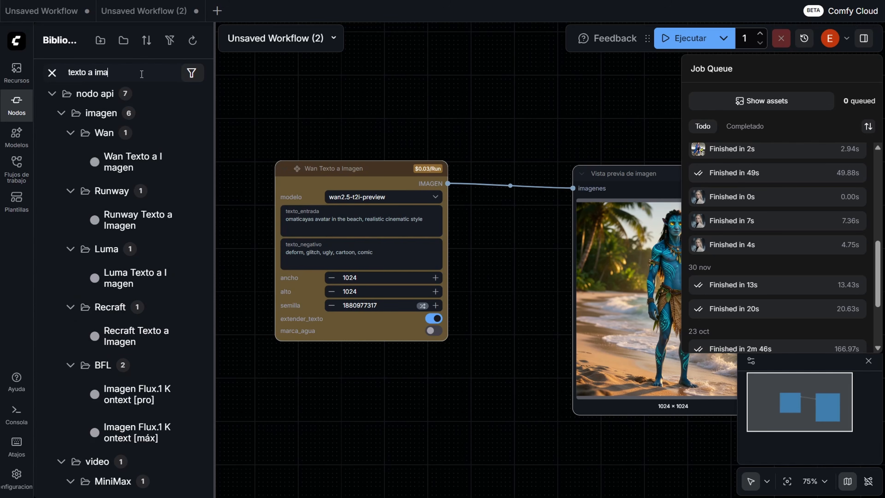
{"action": "mouse_move", "coordinate": [137, 223]}
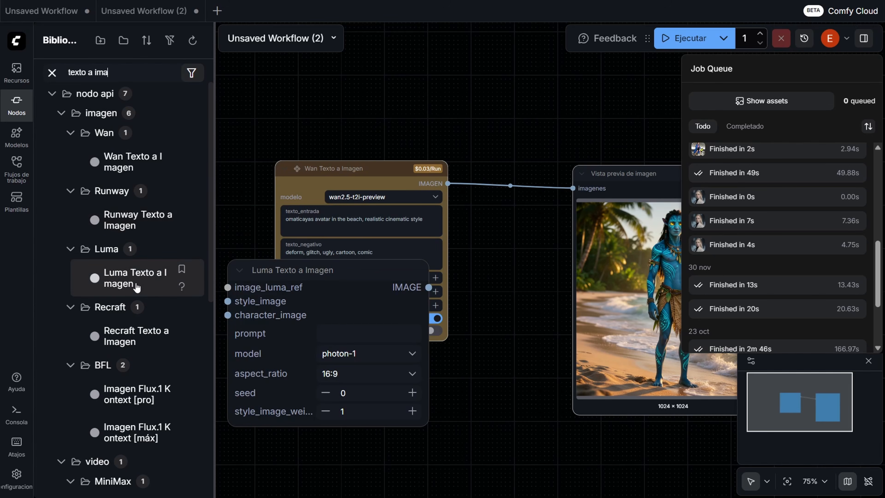
{"action": "scroll", "coordinate": [136, 282], "scroll_direction": "down", "scroll_amount": 3}
{"action": "scroll", "coordinate": [136, 286], "scroll_direction": "up", "scroll_amount": 3}
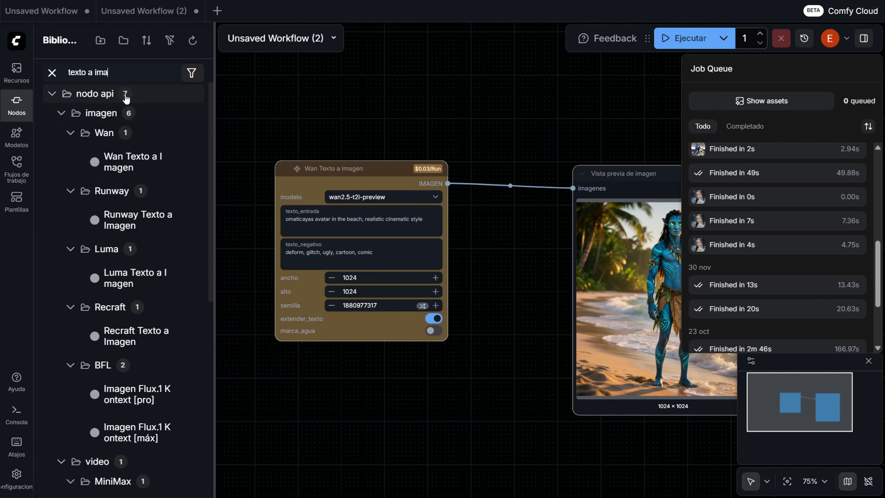
{"action": "type", "text": "gen"}
{"action": "scroll", "coordinate": [146, 278], "scroll_direction": "down", "scroll_amount": 4}
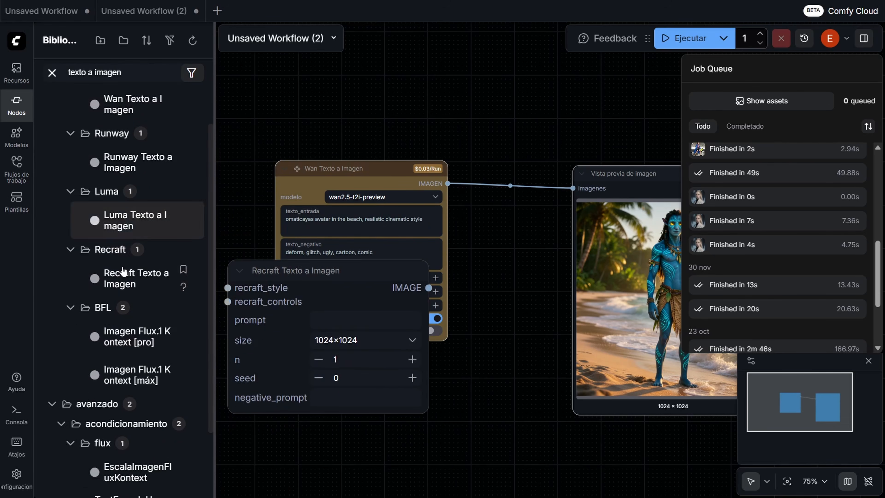
{"action": "scroll", "coordinate": [143, 314], "scroll_direction": "up", "scroll_amount": 3}
{"action": "mouse_move", "coordinate": [144, 317]}
{"action": "scroll", "coordinate": [144, 318], "scroll_direction": "up", "scroll_amount": 2}
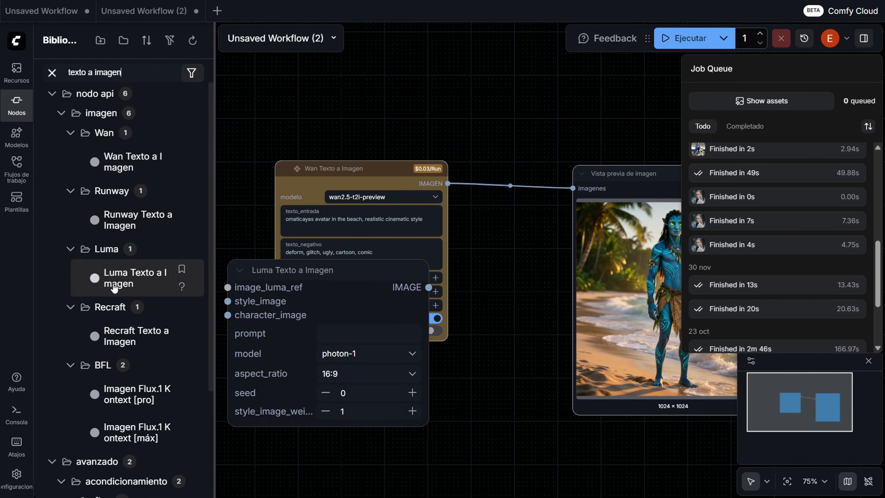
Add a Luma Texto a Imagen node below the Wan Texto a Imagen node.
{"action": "left_click", "coordinate": [136, 278]}
{"action": "left_click", "coordinate": [861, 127]}
{"action": "left_click", "coordinate": [861, 71]}
{"action": "left_click_drag", "start_coordinate": [536, 386], "coordinate": [516, 296]}
{"action": "left_click_drag", "start_coordinate": [345, 306], "coordinate": [349, 324]}
{"action": "left_click_drag", "start_coordinate": [579, 84], "coordinate": [577, 68]}
Add Runway Texto a Imagen and Imagen Flux.1 Kontext [pro] nodes in a column below the Luma node.
{"action": "scroll", "coordinate": [480, 274], "scroll_direction": "down", "scroll_amount": 3}
{"action": "left_click_drag", "start_coordinate": [130, 227], "coordinate": [315, 425]}
{"action": "left_click_drag", "start_coordinate": [539, 413], "coordinate": [524, 335]}
{"action": "scroll", "coordinate": [183, 363], "scroll_direction": "down", "scroll_amount": 3}
{"action": "left_click_drag", "start_coordinate": [132, 279], "coordinate": [317, 417]}
{"action": "mouse_move", "coordinate": [592, 305]}
{"action": "left_mouse_down"}
{"action": "mouse_move", "coordinate": [573, 384]}
{"action": "mouse_move", "coordinate": [596, 318]}
{"action": "left_mouse_up"}
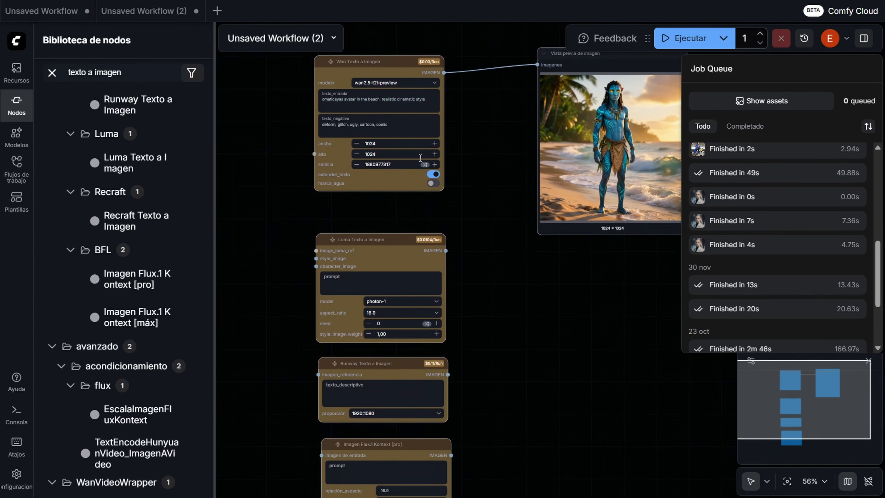
Copy the Wan Texto a Imagen node's input prompt into the Luma Texto a Imagen node's prompt field.
{"action": "scroll", "coordinate": [482, 173], "scroll_direction": "up", "scroll_amount": 6}
{"action": "left_click_drag", "start_coordinate": [482, 174], "coordinate": [591, 339]}
{"action": "triple_click", "coordinate": [426, 219]}
{"action": "key", "text": "ctrl+c"}
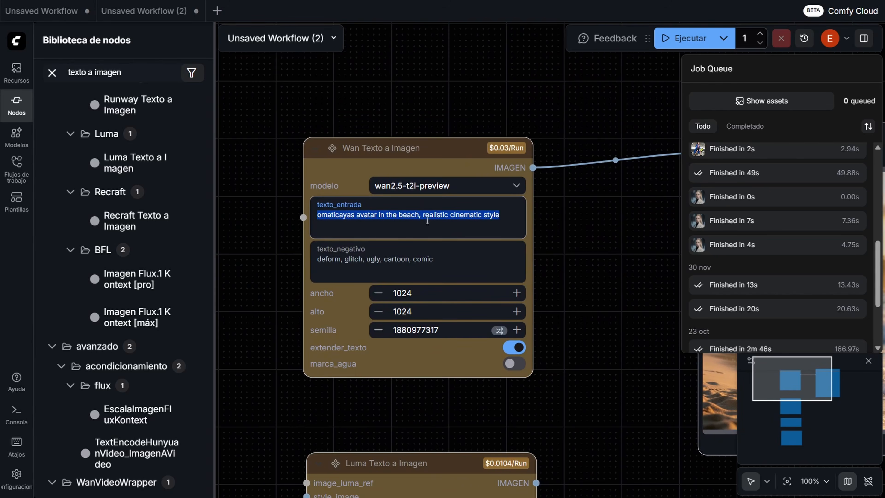
{"action": "left_click_drag", "start_coordinate": [596, 302], "coordinate": [592, 167]}
{"action": "left_click", "coordinate": [417, 387]}
{"action": "key", "text": "ctrl+v"}
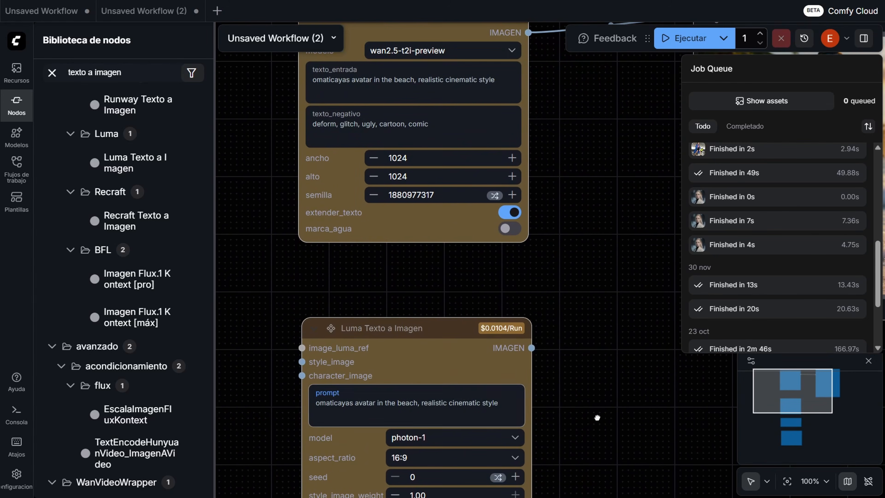
{"action": "left_click_drag", "start_coordinate": [598, 418], "coordinate": [591, 348]}
{"action": "left_click", "coordinate": [456, 372]}
{"action": "left_click", "coordinate": [456, 373]}
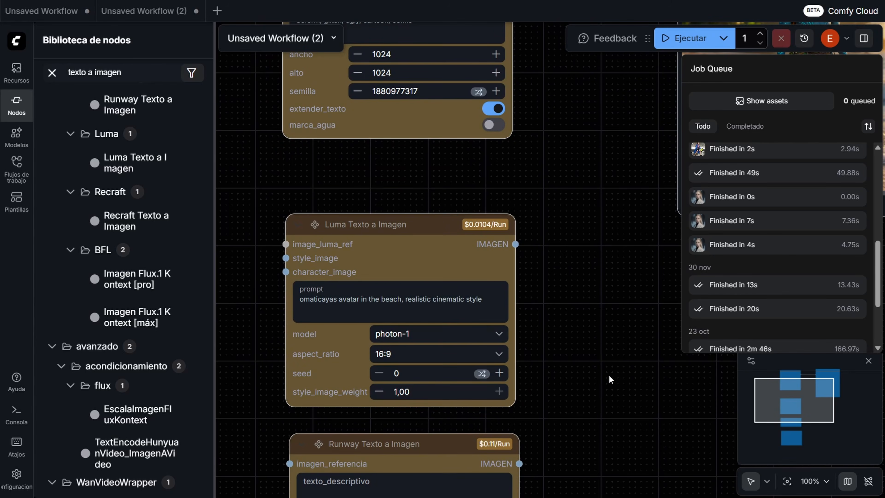
Paste the copied prompt into the Runway Texto a Imagen node's texto_descriptivo field and check its proporción options.
{"action": "left_click_drag", "start_coordinate": [604, 395], "coordinate": [603, 299]}
{"action": "left_click", "coordinate": [397, 390]}
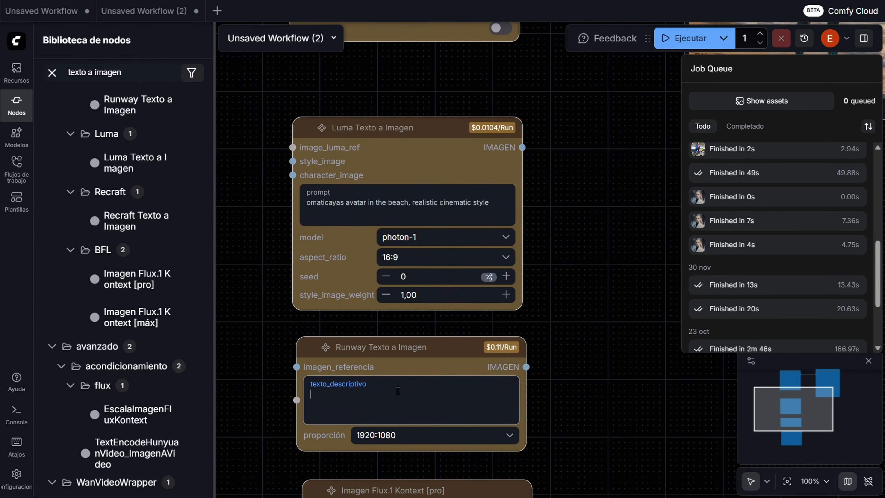
{"action": "key", "text": "ctrl+v"}
{"action": "left_click", "coordinate": [481, 441]}
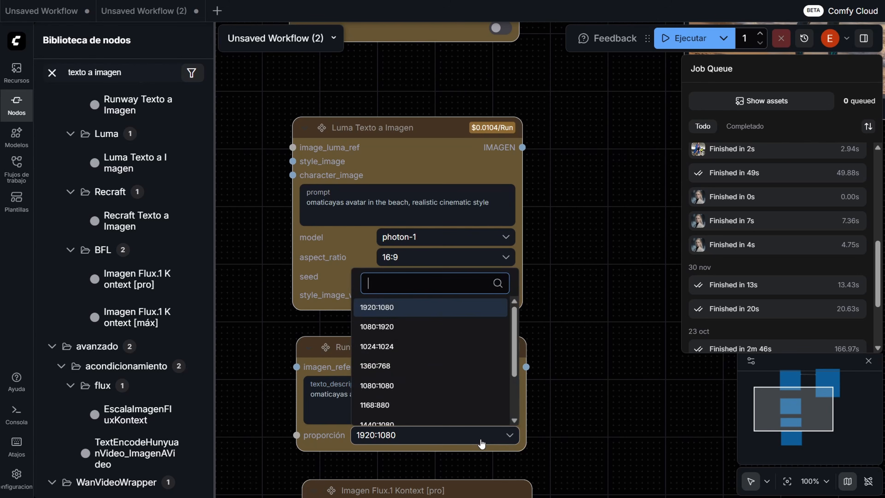
{"action": "left_click", "coordinate": [582, 447]}
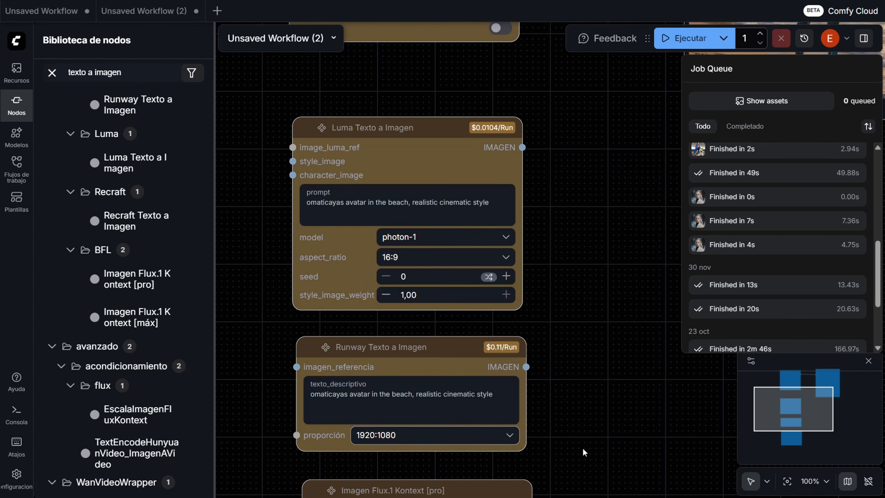
Paste the copied prompt into the Imagen Flux.1 Kontext [pro] node's prompt field.
{"action": "left_click_drag", "start_coordinate": [582, 448], "coordinate": [580, 325]}
{"action": "left_click_drag", "start_coordinate": [599, 428], "coordinate": [598, 343]}
{"action": "left_click", "coordinate": [380, 324]}
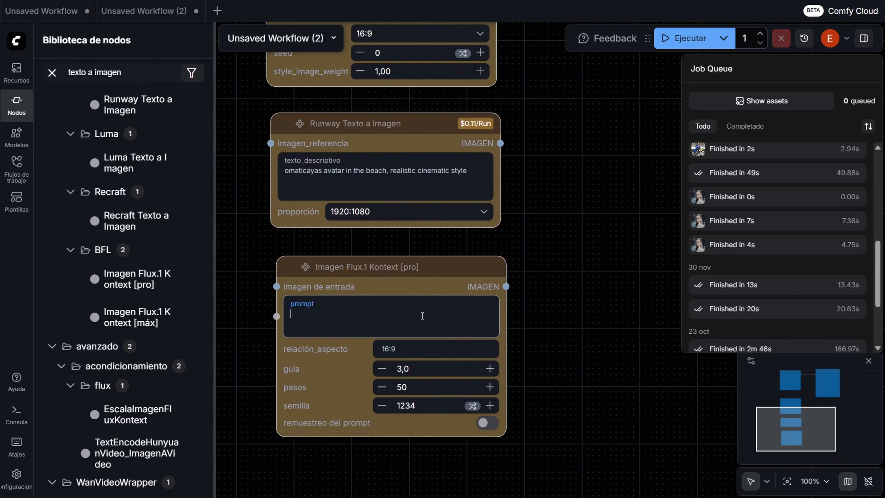
{"action": "key", "text": "ctrl+v"}
{"action": "scroll", "coordinate": [561, 395], "scroll_direction": "down", "scroll_amount": 1}
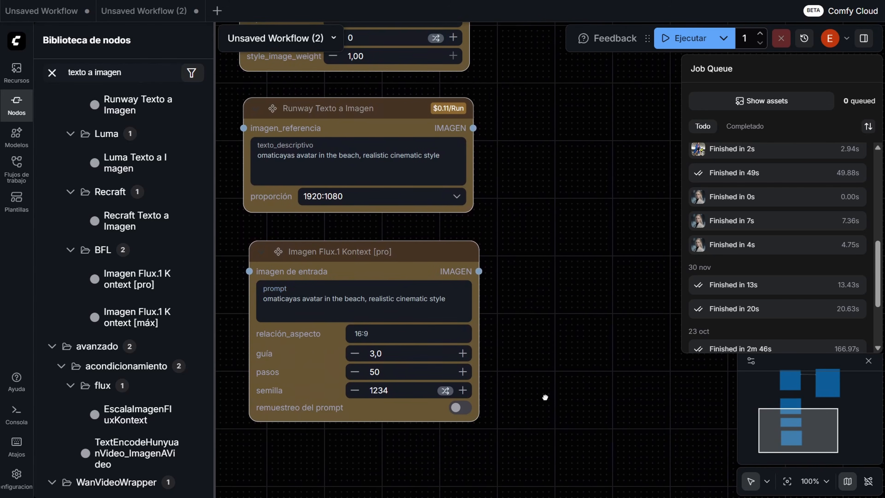
{"action": "scroll", "coordinate": [545, 396], "scroll_direction": "down", "scroll_amount": 4}
{"action": "left_click_drag", "start_coordinate": [579, 370], "coordinate": [513, 408]}
{"action": "scroll", "coordinate": [526, 378], "scroll_direction": "down", "scroll_amount": 2}
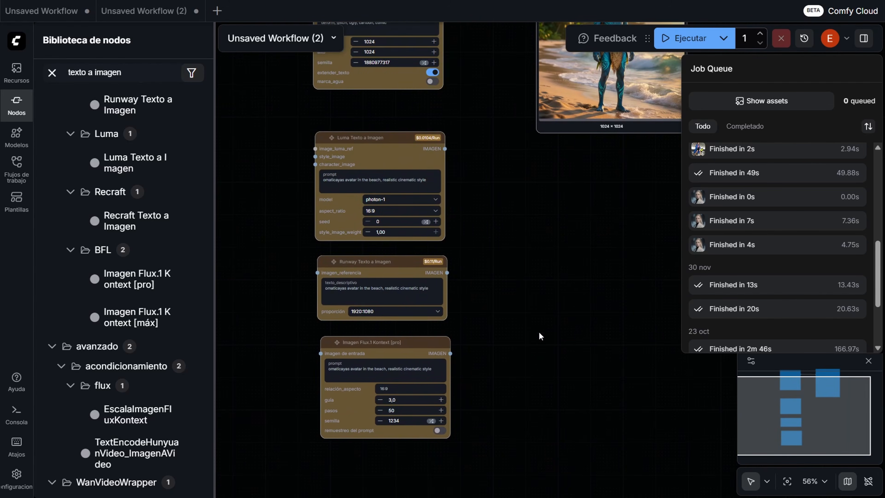
Connect the Luma Texto a Imagen node's IMAGEN output to a new Vista previa de imagen node.
{"action": "left_click_drag", "start_coordinate": [538, 331], "coordinate": [509, 383]}
{"action": "left_click_drag", "start_coordinate": [418, 202], "coordinate": [552, 219]}
{"action": "left_click", "coordinate": [439, 178]}
{"action": "scroll", "coordinate": [517, 374], "scroll_direction": "down", "scroll_amount": 4}
{"action": "left_click_drag", "start_coordinate": [551, 410], "coordinate": [547, 344]}
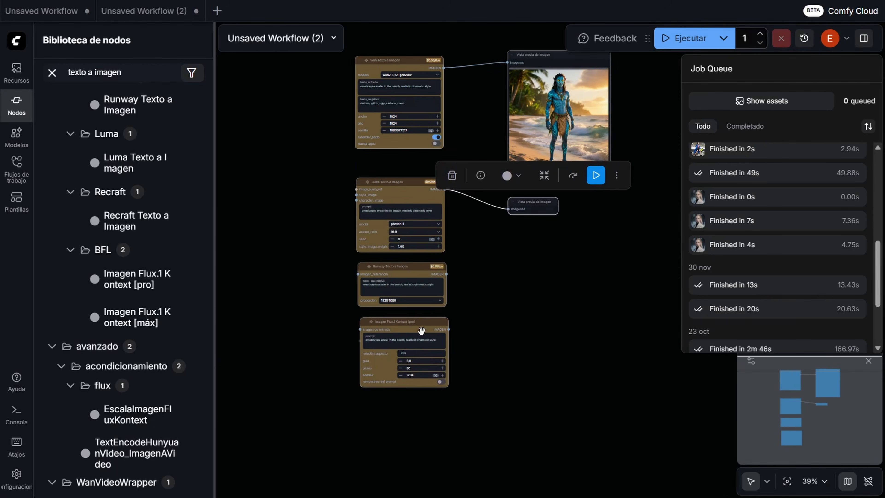
Move the Flux node lower and connect the Runway and Flux IMAGEN outputs to new Vista previa de imagen nodes.
{"action": "left_click_drag", "start_coordinate": [413, 328], "coordinate": [413, 390]}
{"action": "left_click_drag", "start_coordinate": [409, 266], "coordinate": [537, 302]}
{"action": "left_click", "coordinate": [419, 171]}
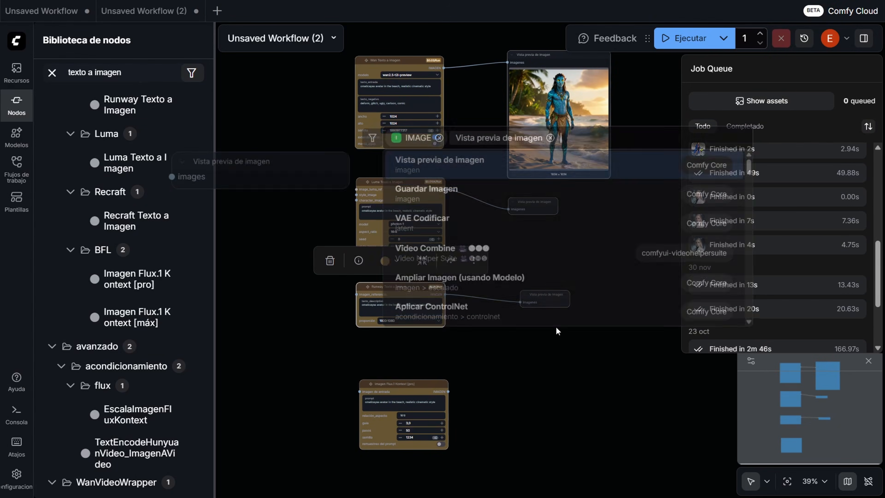
{"action": "left_click", "coordinate": [529, 289]}
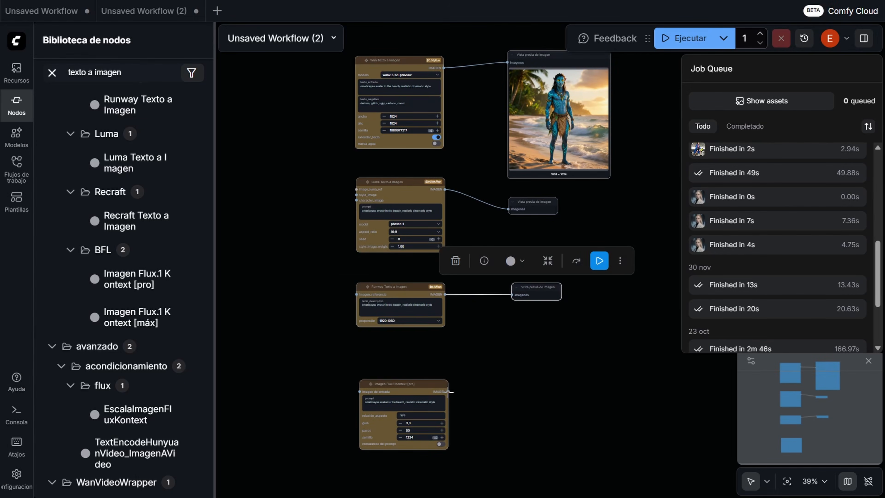
{"action": "left_click_drag", "start_coordinate": [448, 392], "coordinate": [526, 402]}
{"action": "left_click", "coordinate": [439, 170]}
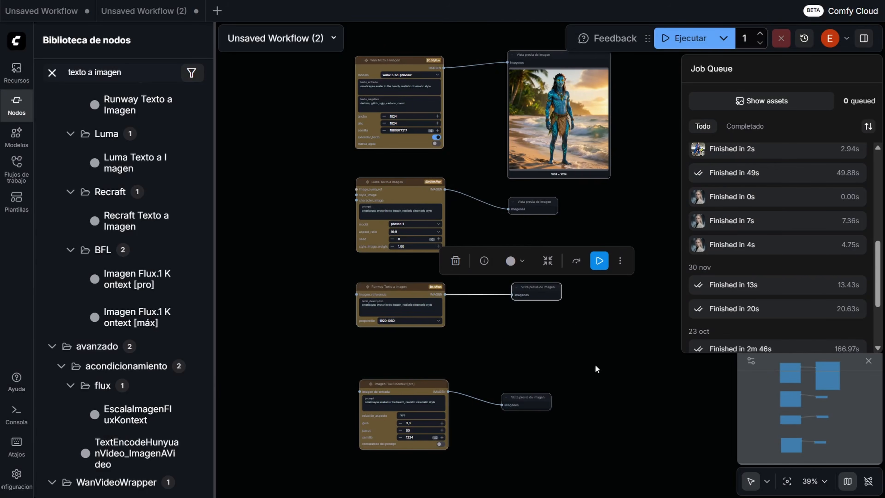
Line up the new preview nodes with their generators and space the Luma and Runway nodes evenly in the column.
{"action": "left_click_drag", "start_coordinate": [528, 397], "coordinate": [554, 404]}
{"action": "left_click_drag", "start_coordinate": [536, 287], "coordinate": [551, 302]}
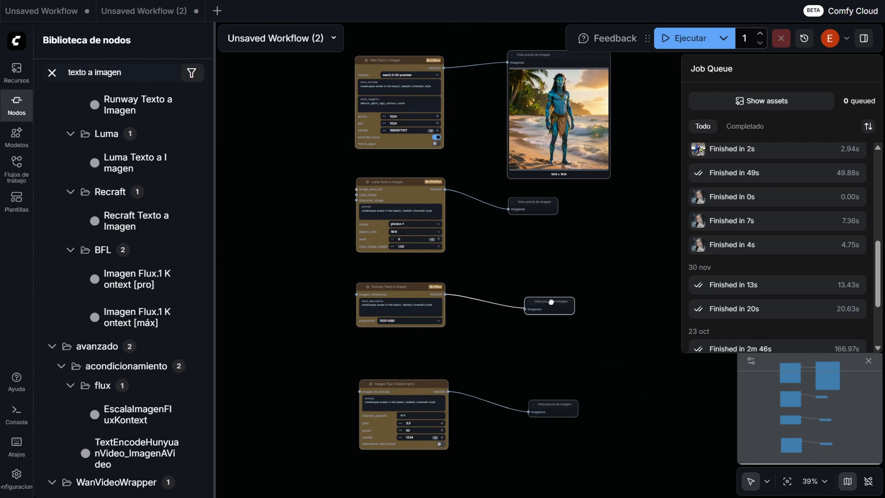
{"action": "left_click_drag", "start_coordinate": [409, 284], "coordinate": [409, 297]}
{"action": "left_click_drag", "start_coordinate": [385, 184], "coordinate": [382, 197]}
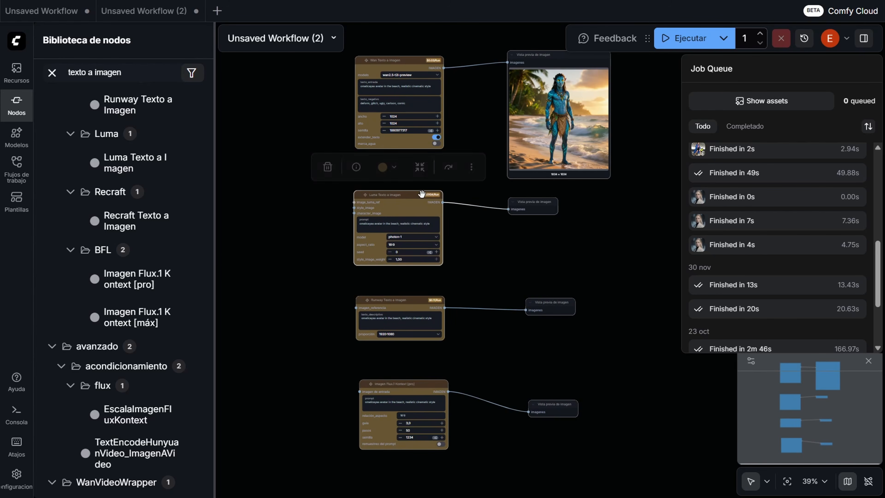
{"action": "left_click_drag", "start_coordinate": [529, 205], "coordinate": [539, 214]}
{"action": "left_click", "coordinate": [473, 134]}
Run the workflow with the Wan, Luma, Runway and Flux generators.
{"action": "scroll", "coordinate": [474, 139], "scroll_direction": "up", "scroll_amount": 7}
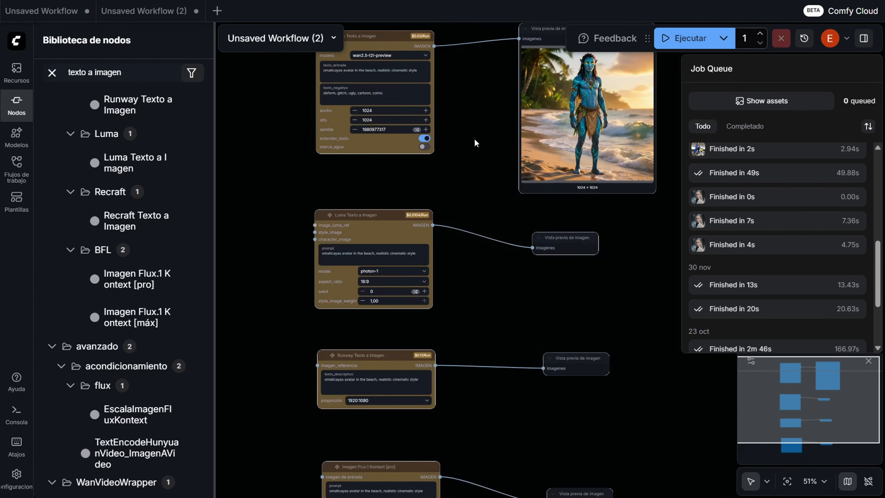
{"action": "left_click_drag", "start_coordinate": [478, 178], "coordinate": [572, 331]}
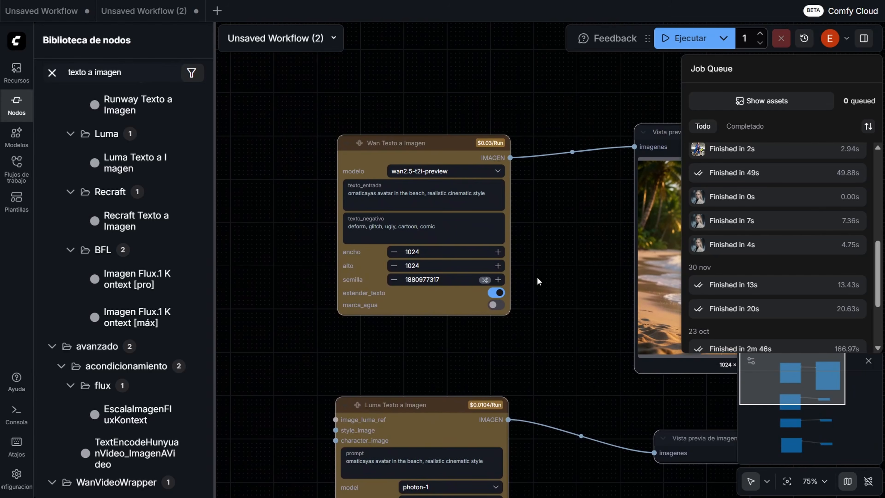
{"action": "scroll", "coordinate": [536, 276], "scroll_direction": "down", "scroll_amount": 3}
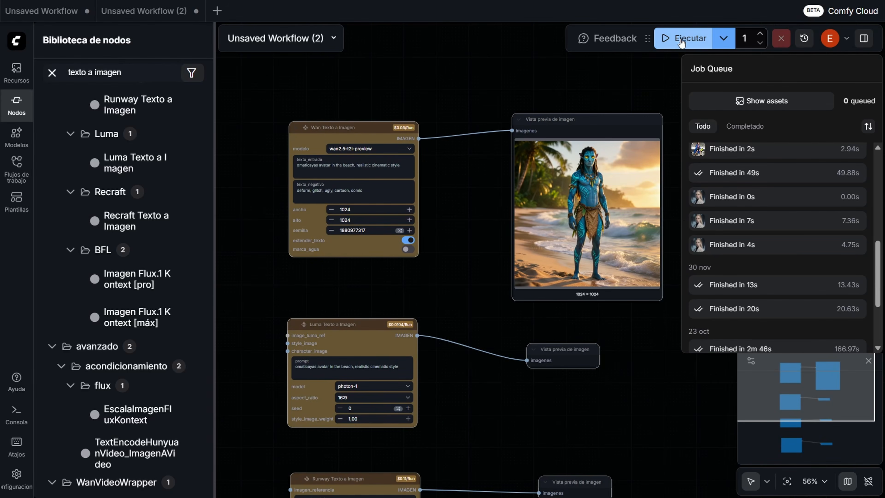
{"action": "left_click", "coordinate": [683, 38]}
Follow the run across the nodes and examine the image in the Flux preview up close.
{"action": "scroll", "coordinate": [274, 372], "scroll_direction": "up", "scroll_amount": 4}
{"action": "scroll", "coordinate": [273, 372], "scroll_direction": "down", "scroll_amount": 1}
{"action": "scroll", "coordinate": [286, 372], "scroll_direction": "up", "scroll_amount": 5}
{"action": "left_click_drag", "start_coordinate": [274, 372], "coordinate": [304, 189]}
{"action": "scroll", "coordinate": [286, 374], "scroll_direction": "down", "scroll_amount": 5}
{"action": "left_click_drag", "start_coordinate": [581, 178], "coordinate": [544, 407]}
{"action": "left_click_drag", "start_coordinate": [501, 62], "coordinate": [459, 117]}
{"action": "scroll", "coordinate": [451, 345], "scroll_direction": "down", "scroll_amount": 3}
{"action": "scroll", "coordinate": [460, 117], "scroll_direction": "down", "scroll_amount": 2}
{"action": "left_click_drag", "start_coordinate": [629, 337], "coordinate": [635, 230]}
{"action": "scroll", "coordinate": [484, 324], "scroll_direction": "up", "scroll_amount": 4}
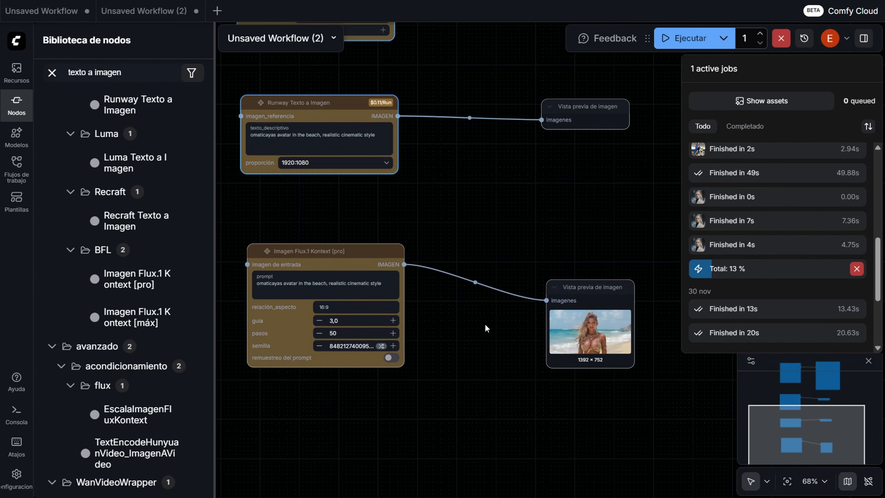
{"action": "scroll", "coordinate": [485, 325], "scroll_direction": "up", "scroll_amount": 3}
{"action": "scroll", "coordinate": [602, 358], "scroll_direction": "up", "scroll_amount": 15}
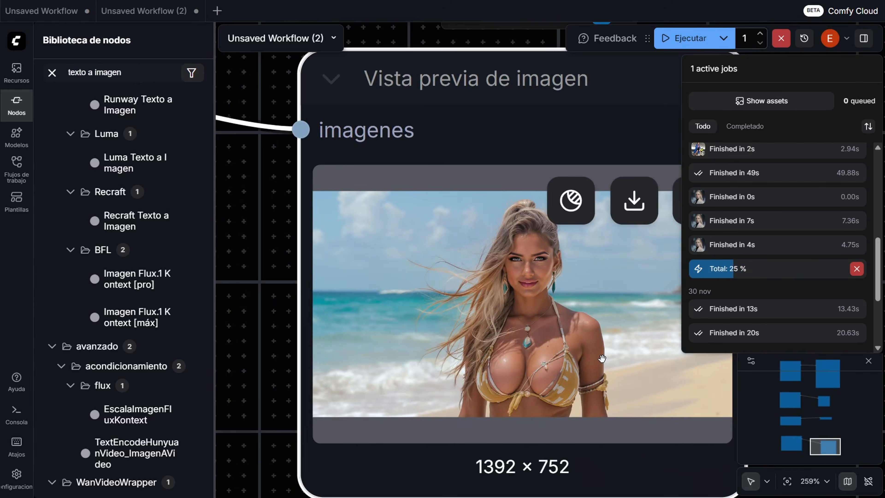
{"action": "scroll", "coordinate": [601, 358], "scroll_direction": "down", "scroll_amount": 7}
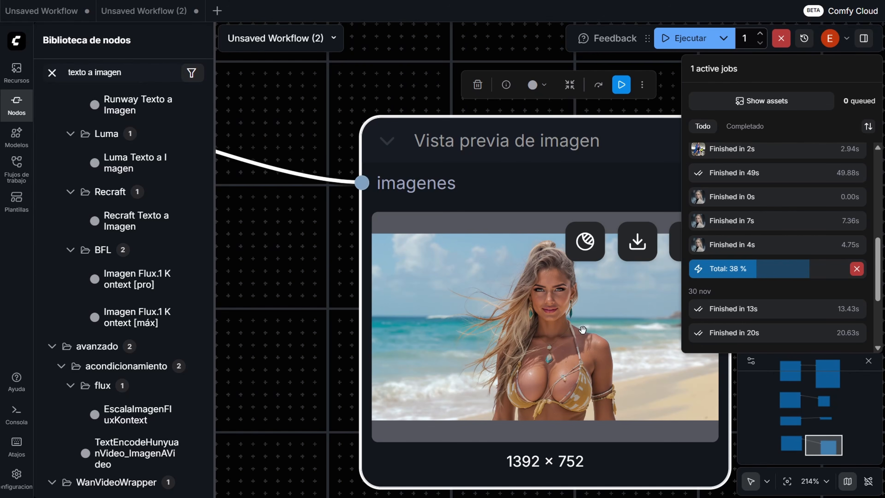
{"action": "scroll", "coordinate": [582, 329], "scroll_direction": "down", "scroll_amount": 9}
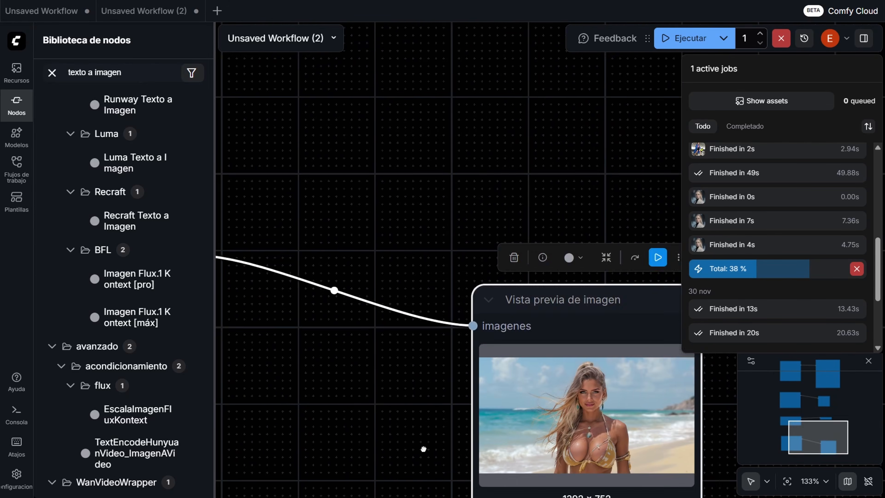
{"action": "scroll", "coordinate": [460, 301], "scroll_direction": "up", "scroll_amount": 8}
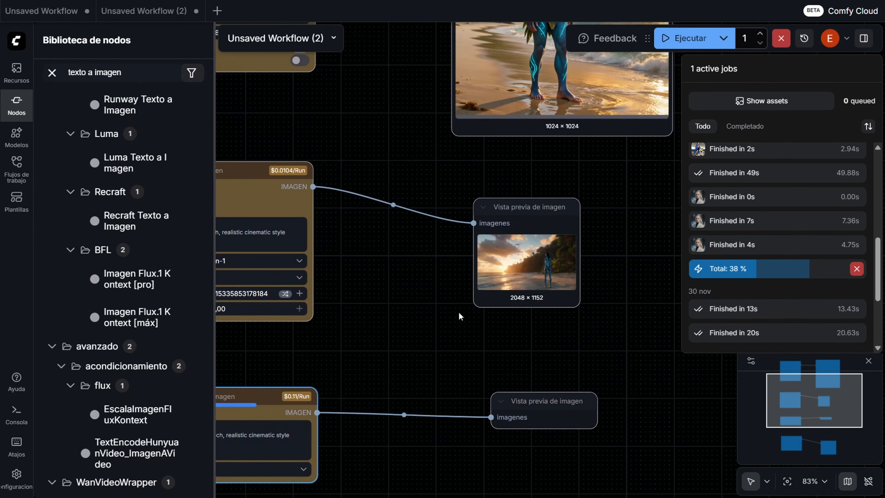
Enlarge the Luma preview node, align it with the Luma node, and inspect its generated image up close.
{"action": "scroll", "coordinate": [596, 299], "scroll_direction": "up", "scroll_amount": 10}
{"action": "left_click_drag", "start_coordinate": [537, 309], "coordinate": [710, 432]}
{"action": "scroll", "coordinate": [548, 326], "scroll_direction": "down", "scroll_amount": 5}
{"action": "left_click_drag", "start_coordinate": [300, 311], "coordinate": [441, 308]}
{"action": "scroll", "coordinate": [635, 421], "scroll_direction": "down", "scroll_amount": 2}
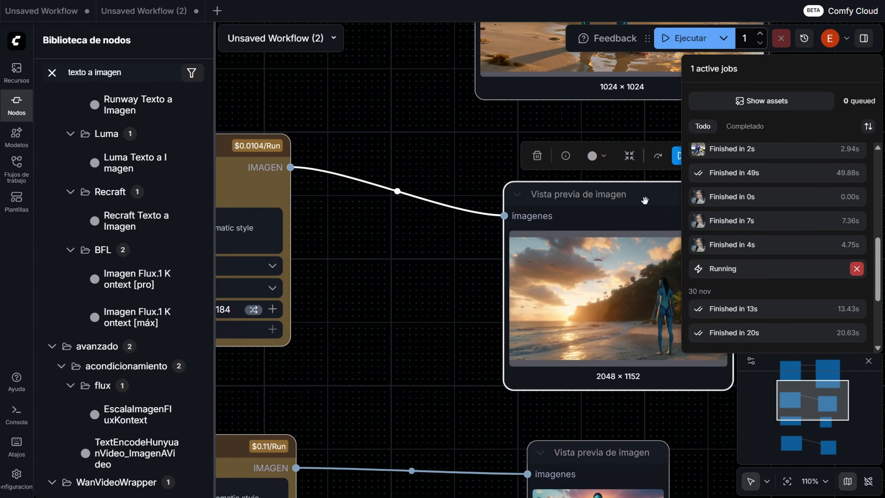
{"action": "left_click_drag", "start_coordinate": [592, 148], "coordinate": [596, 147]}
{"action": "left_click_drag", "start_coordinate": [399, 270], "coordinate": [277, 231]}
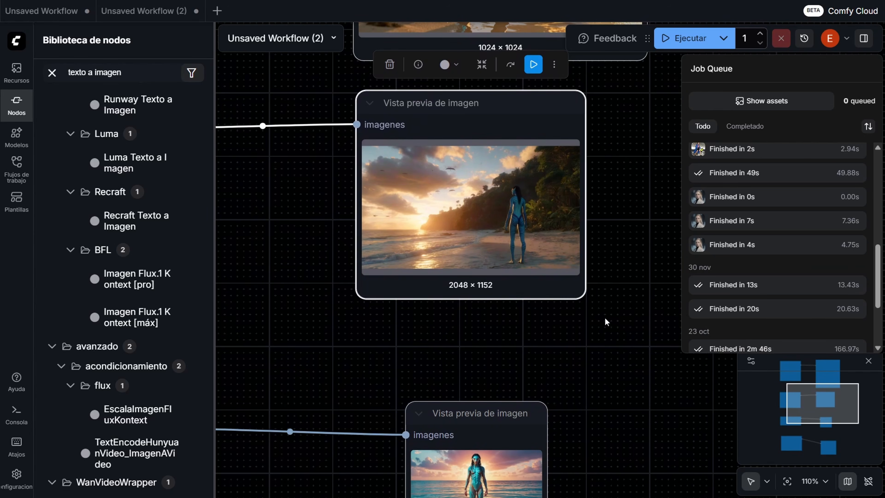
{"action": "left_click_drag", "start_coordinate": [579, 297], "coordinate": [663, 369]}
{"action": "scroll", "coordinate": [588, 257], "scroll_direction": "up", "scroll_amount": 10}
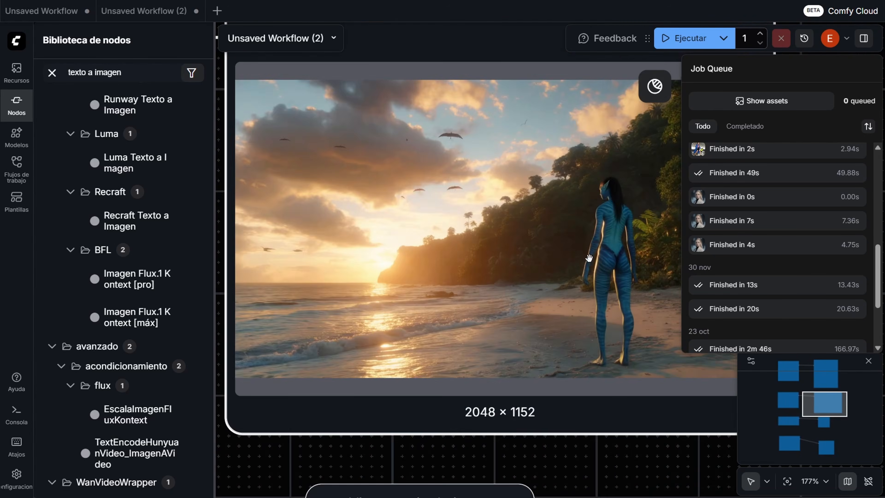
{"action": "scroll", "coordinate": [588, 258], "scroll_direction": "down", "scroll_amount": 15}
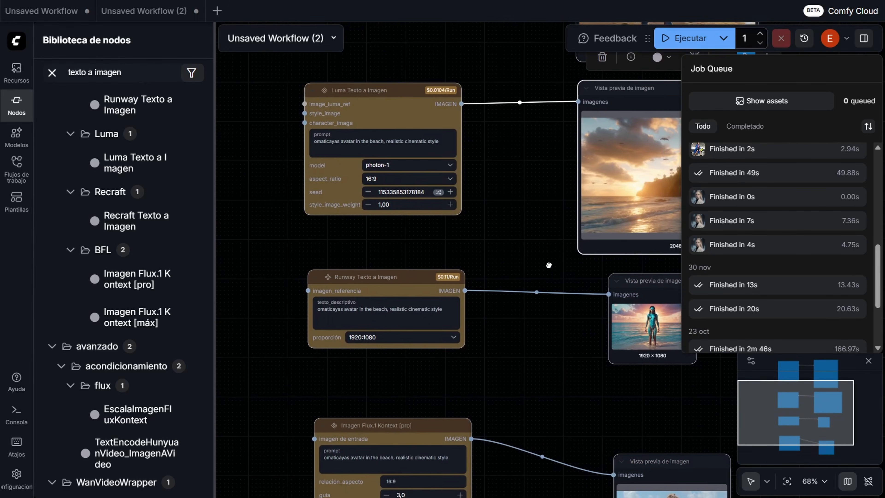
Enlarge the Runway preview node and inspect its generated image up close.
{"action": "left_click_drag", "start_coordinate": [549, 265], "coordinate": [458, 207]}
{"action": "left_click_drag", "start_coordinate": [613, 309], "coordinate": [707, 390]}
{"action": "scroll", "coordinate": [586, 282], "scroll_direction": "up", "scroll_amount": 5}
{"action": "scroll", "coordinate": [586, 281], "scroll_direction": "up", "scroll_amount": 9}
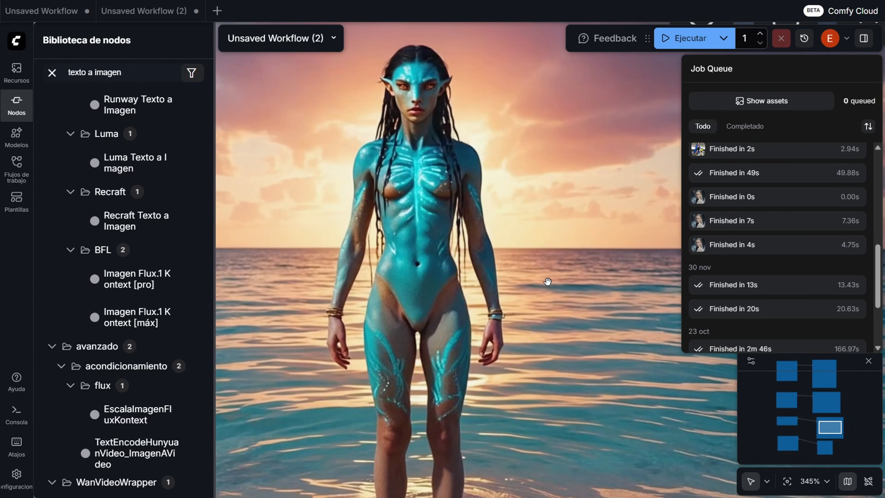
{"action": "scroll", "coordinate": [547, 281], "scroll_direction": "down", "scroll_amount": 14}
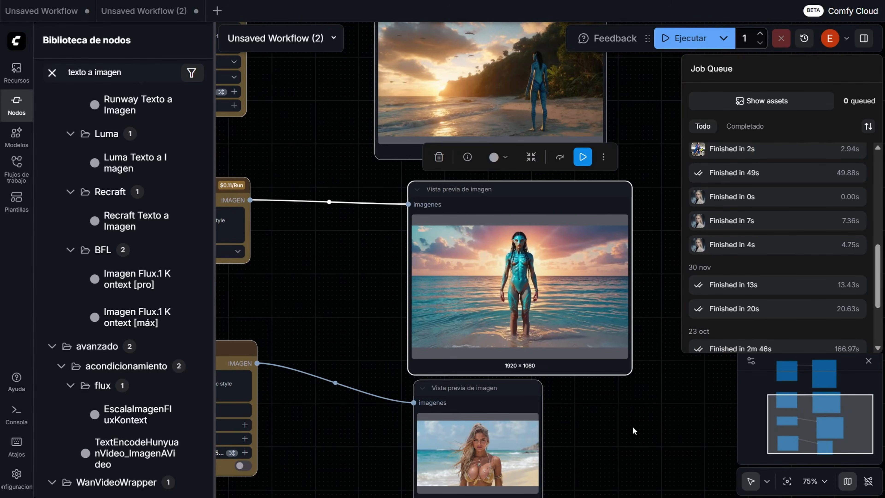
Reposition the Flux preview node beneath the Runway preview, enlarge it, and inspect its generated image up close.
{"action": "left_click_drag", "start_coordinate": [634, 431], "coordinate": [703, 277]}
{"action": "left_click_drag", "start_coordinate": [576, 247], "coordinate": [599, 284]}
{"action": "left_click_drag", "start_coordinate": [364, 322], "coordinate": [424, 314]}
{"action": "left_click_drag", "start_coordinate": [568, 289], "coordinate": [533, 282]}
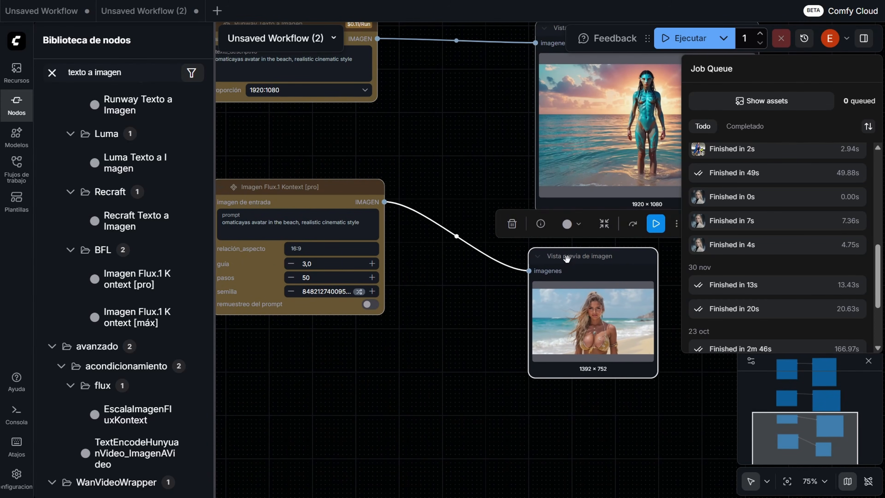
{"action": "left_click_drag", "start_coordinate": [566, 257], "coordinate": [575, 257]}
{"action": "left_click_drag", "start_coordinate": [665, 374], "coordinate": [755, 445]}
{"action": "left_click_drag", "start_coordinate": [485, 405], "coordinate": [388, 377]}
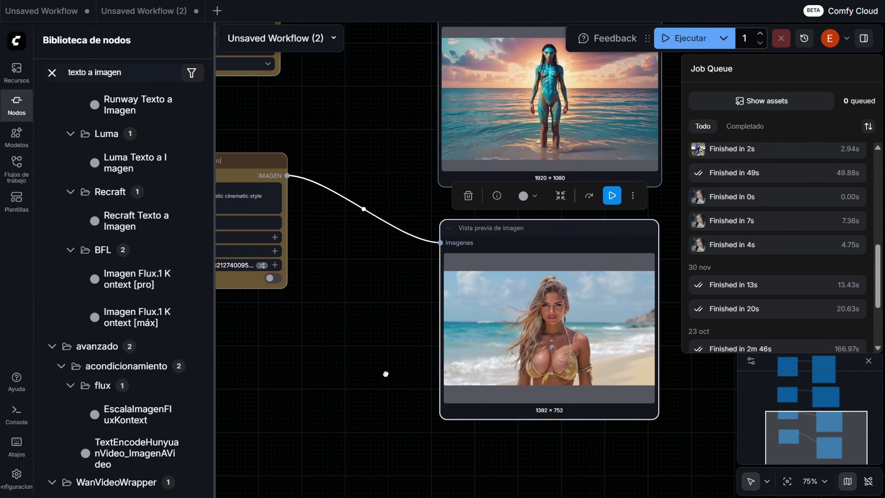
{"action": "left_click_drag", "start_coordinate": [396, 289], "coordinate": [453, 256]}
{"action": "scroll", "coordinate": [595, 321], "scroll_direction": "up", "scroll_amount": 10}
{"action": "scroll", "coordinate": [601, 336], "scroll_direction": "up", "scroll_amount": 1}
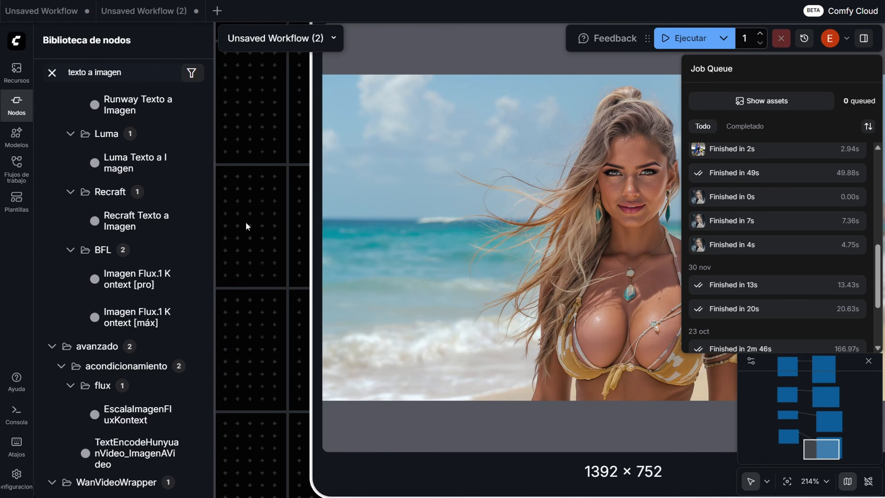
{"action": "scroll", "coordinate": [245, 222], "scroll_direction": "down", "scroll_amount": 10}
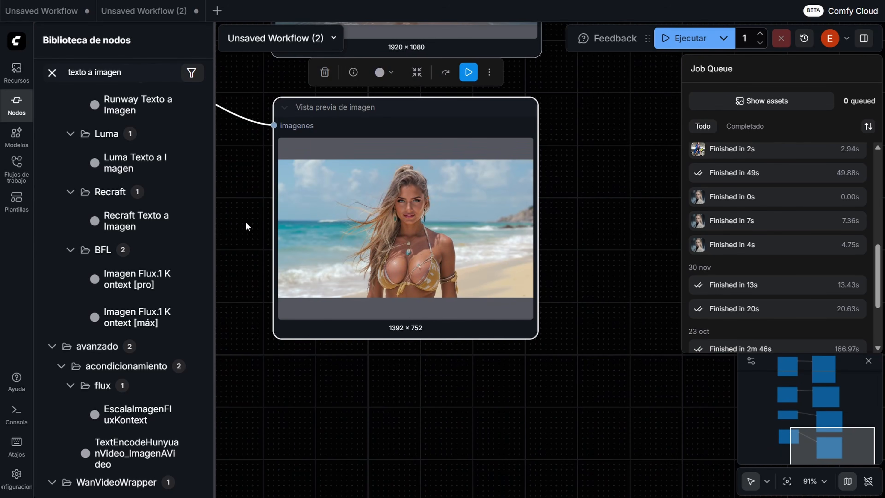
Compare the images generated by the Wan, Luma, Runway and Flux nodes against the shared prompt.
{"action": "left_click_drag", "start_coordinate": [245, 221], "coordinate": [584, 420]}
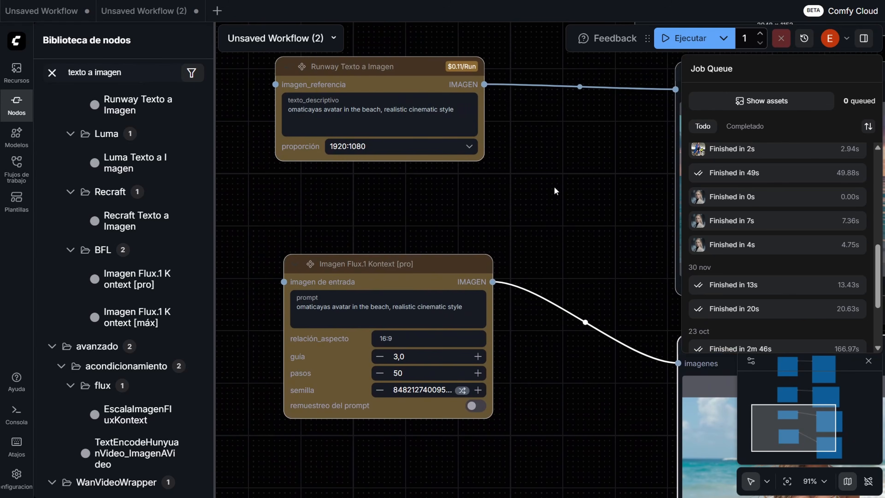
{"action": "left_click_drag", "start_coordinate": [555, 188], "coordinate": [463, 487]}
{"action": "scroll", "coordinate": [494, 425], "scroll_direction": "down", "scroll_amount": 6}
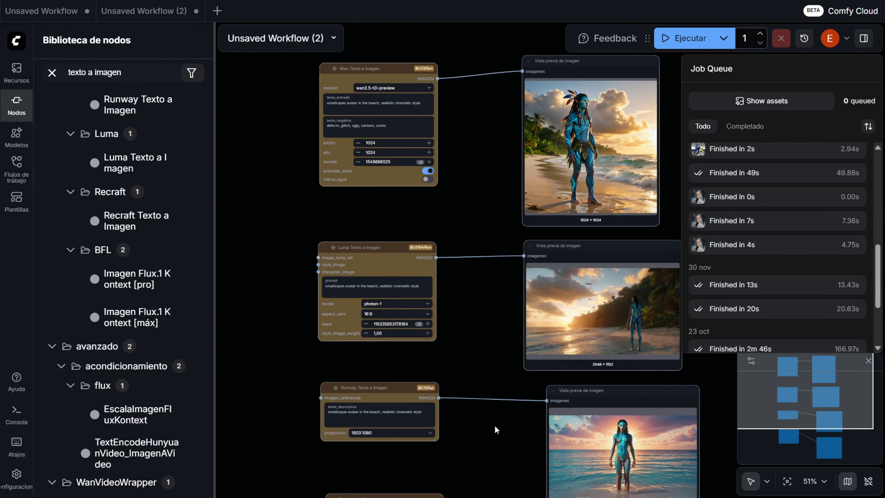
{"action": "left_click_drag", "start_coordinate": [478, 298], "coordinate": [460, 408]}
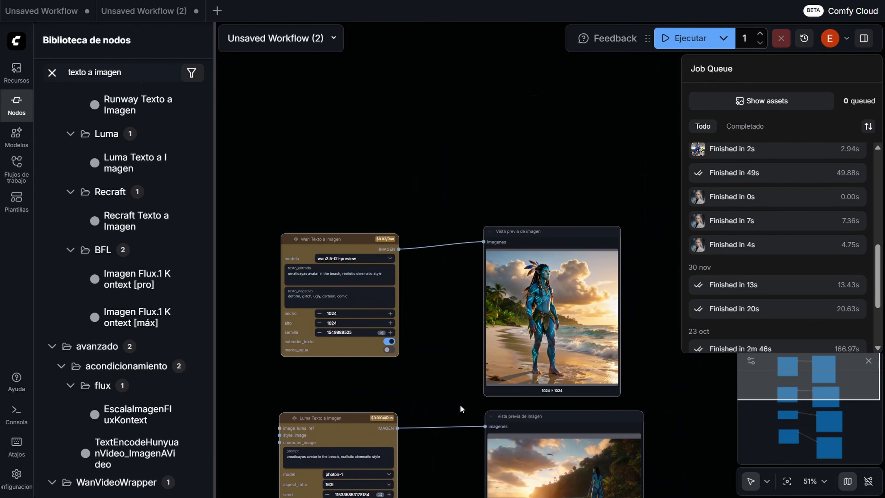
{"action": "left_click", "coordinate": [540, 238]}
{"action": "scroll", "coordinate": [452, 251], "scroll_direction": "down", "scroll_amount": 10}
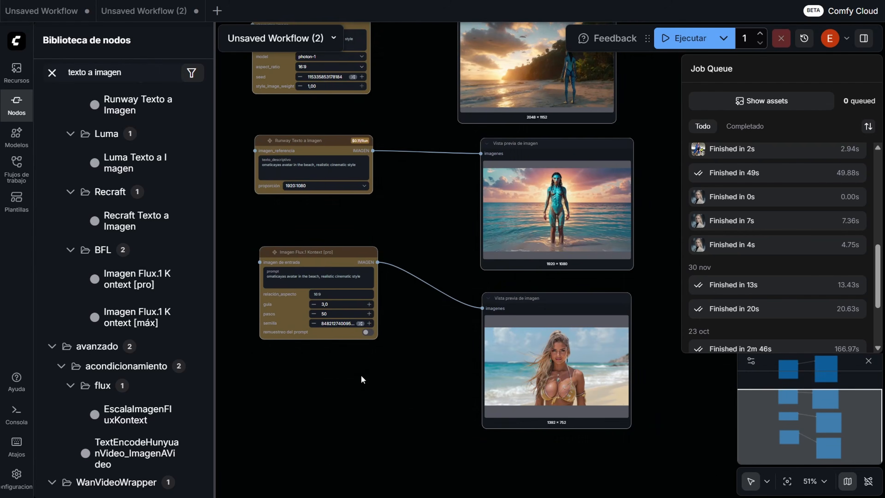
{"action": "scroll", "coordinate": [360, 375], "scroll_direction": "up", "scroll_amount": 5}
{"action": "scroll", "coordinate": [361, 375], "scroll_direction": "down", "scroll_amount": 1}
{"action": "left_click_drag", "start_coordinate": [361, 376], "coordinate": [429, 384]}
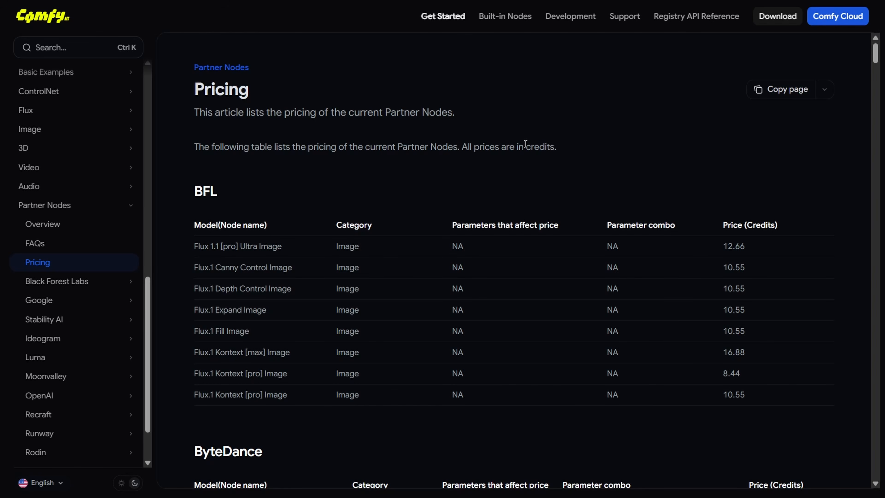
Switch to the Comfy documentation's Partner Nodes Pricing page and read the credit prices for the BFL, ByteDance and Kling models.
{"action": "scroll", "coordinate": [524, 171], "scroll_direction": "down", "scroll_amount": 2}
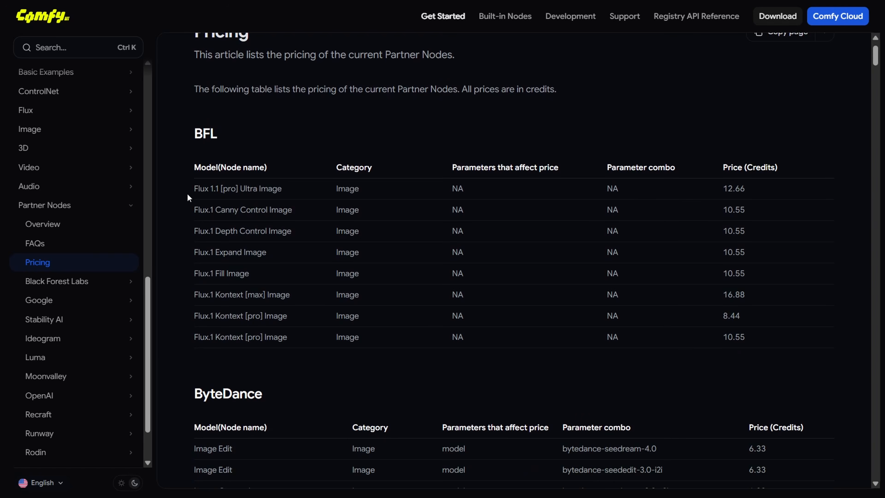
{"action": "scroll", "coordinate": [188, 197], "scroll_direction": "down", "scroll_amount": 6}
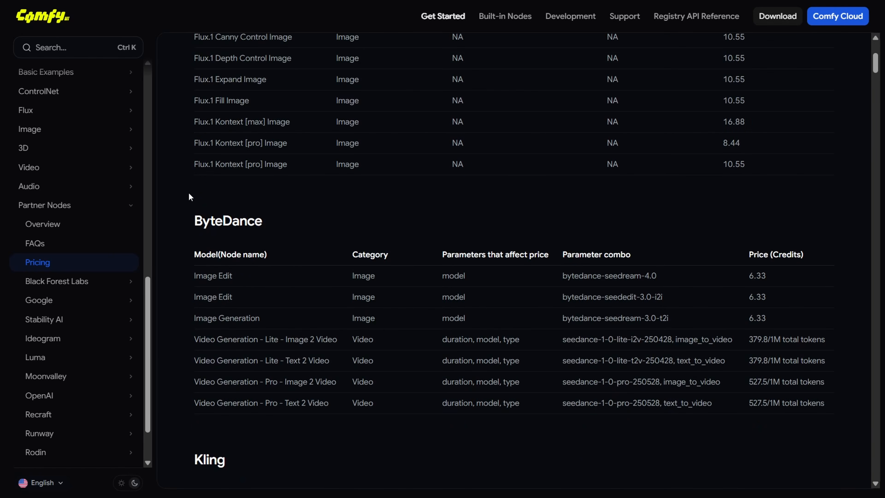
{"action": "scroll", "coordinate": [189, 196], "scroll_direction": "down", "scroll_amount": 2}
{"action": "scroll", "coordinate": [189, 197], "scroll_direction": "down", "scroll_amount": 8}
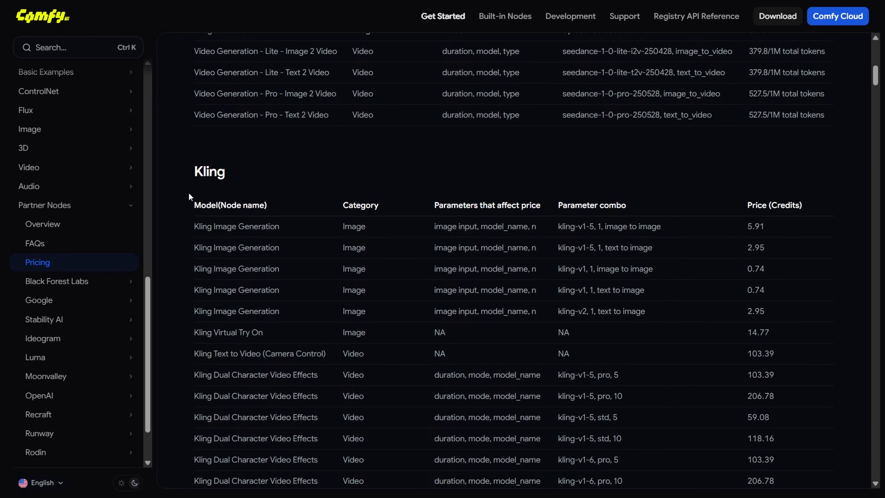
Read the credit prices for the Kling, Lightricks, Luma and Google models on the Partner Nodes Pricing page.
{"action": "mouse_move", "coordinate": [189, 229]}
{"action": "left_mouse_down"}
{"action": "mouse_move", "coordinate": [247, 230]}
{"action": "mouse_move", "coordinate": [202, 226]}
{"action": "left_mouse_up"}
{"action": "left_click", "coordinate": [268, 228]}
{"action": "scroll", "coordinate": [197, 225], "scroll_direction": "down", "scroll_amount": 20}
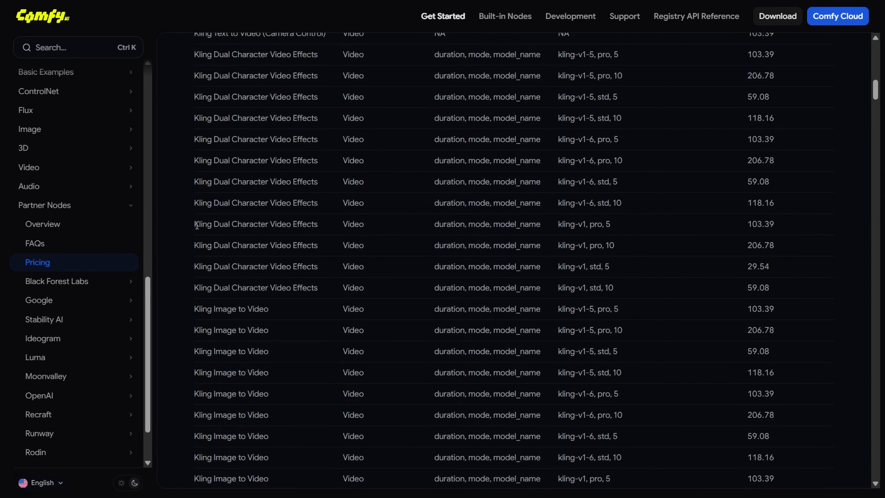
{"action": "scroll", "coordinate": [194, 219], "scroll_direction": "down", "scroll_amount": 4}
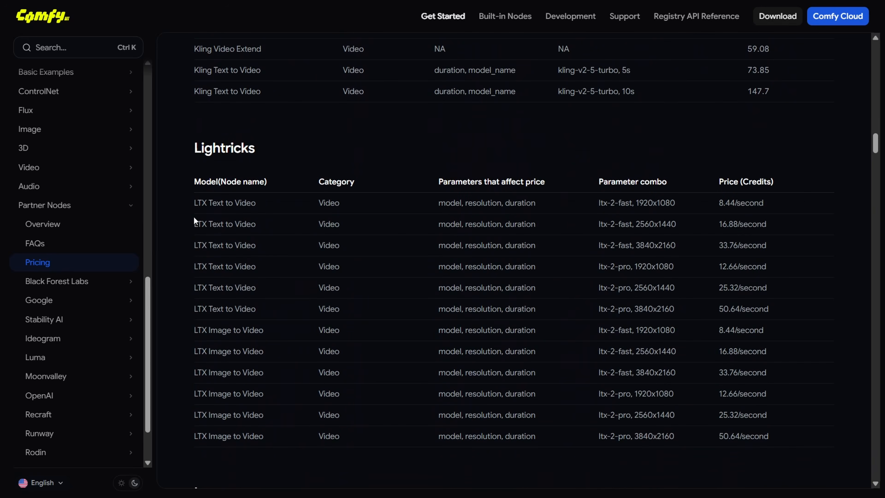
{"action": "scroll", "coordinate": [194, 221], "scroll_direction": "down", "scroll_amount": 10}
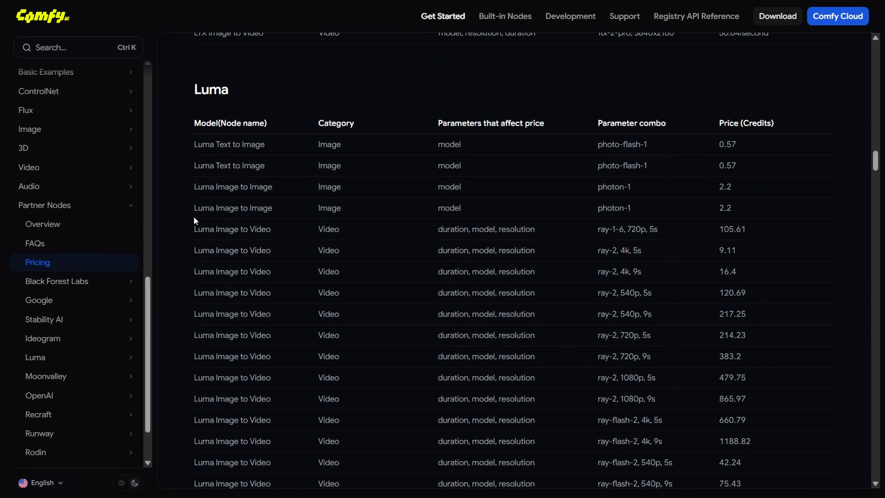
{"action": "scroll", "coordinate": [194, 220], "scroll_direction": "down", "scroll_amount": 20}
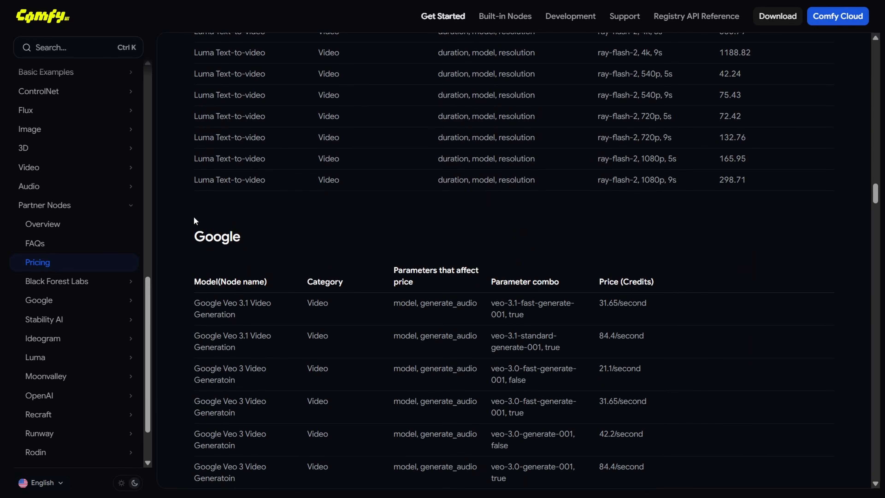
{"action": "scroll", "coordinate": [194, 220], "scroll_direction": "down", "scroll_amount": 3}
{"action": "scroll", "coordinate": [304, 198], "scroll_direction": "down", "scroll_amount": 12}
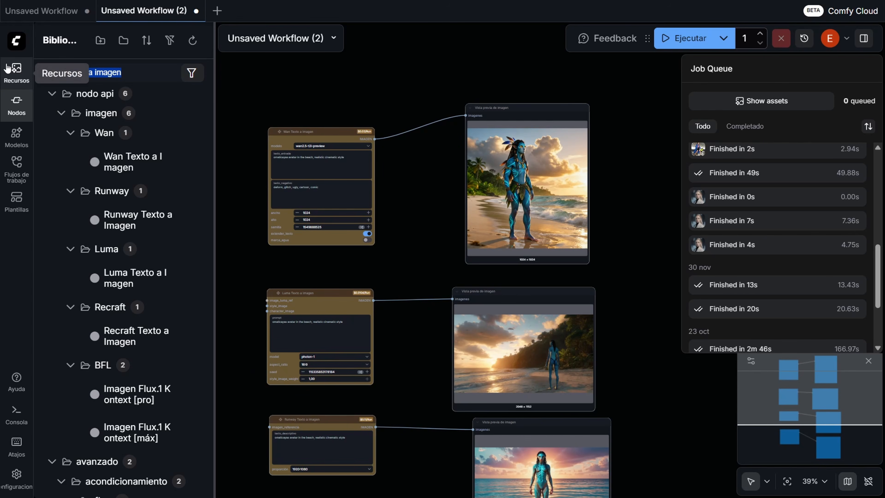
Search the node library for nano banana pro, place that node above the Wan node, and dismiss the error notices.
{"action": "type", "text": "nano banana  pro"}
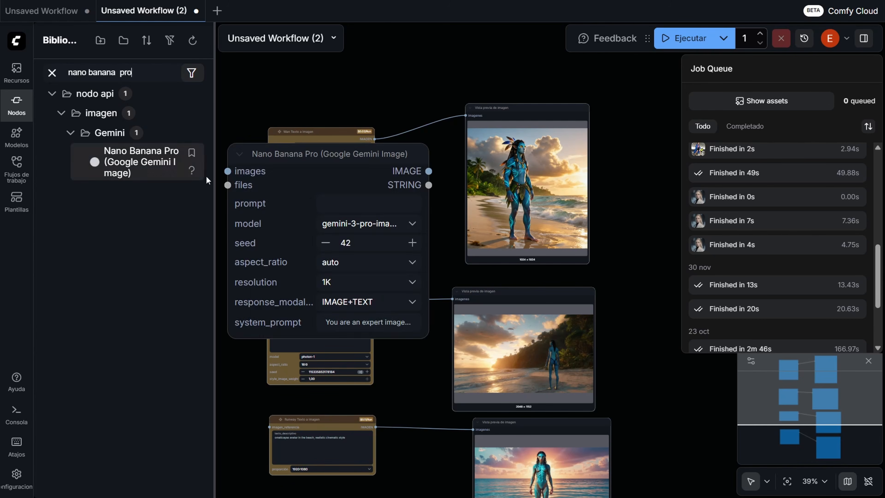
{"action": "left_click_drag", "start_coordinate": [277, 114], "coordinate": [286, 310]}
{"action": "left_click_drag", "start_coordinate": [130, 166], "coordinate": [422, 107]}
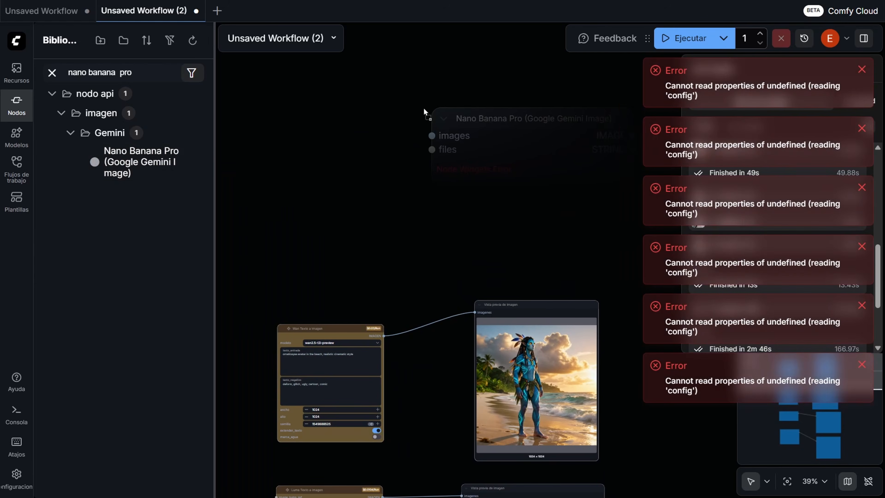
{"action": "left_click", "coordinate": [862, 71]}
{"action": "left_click", "coordinate": [862, 71]}
{"action": "left_click", "coordinate": [861, 70]}
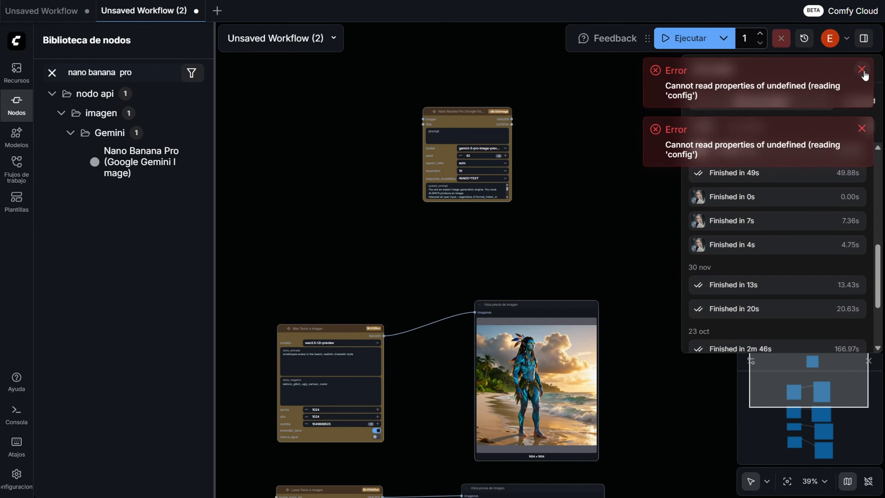
{"action": "left_click", "coordinate": [861, 70]}
{"action": "left_click", "coordinate": [862, 70]}
Examine the Nano Banana Pro node's price label, its seed update options and its available models.
{"action": "scroll", "coordinate": [525, 170], "scroll_direction": "up", "scroll_amount": 6}
{"action": "left_click_drag", "start_coordinate": [553, 135], "coordinate": [614, 214]}
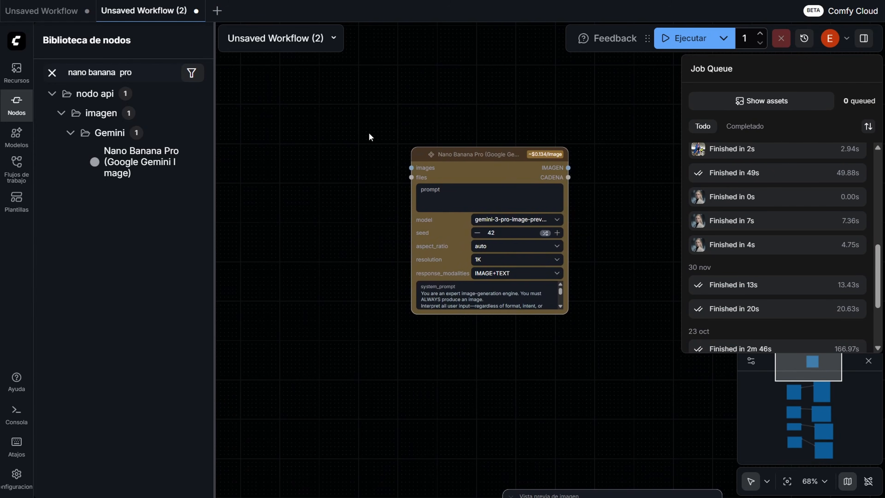
{"action": "scroll", "coordinate": [369, 134], "scroll_direction": "up", "scroll_amount": 5}
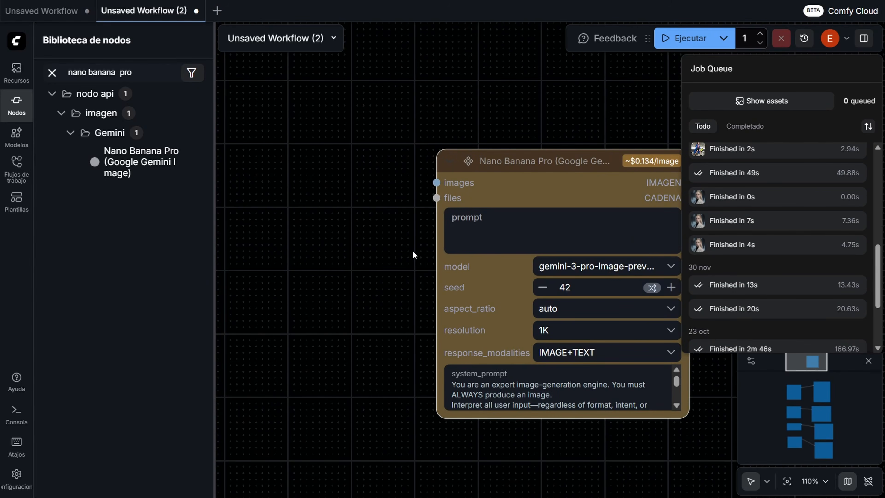
{"action": "scroll", "coordinate": [374, 258], "scroll_direction": "down", "scroll_amount": 6}
{"action": "left_click_drag", "start_coordinate": [304, 248], "coordinate": [392, 126]}
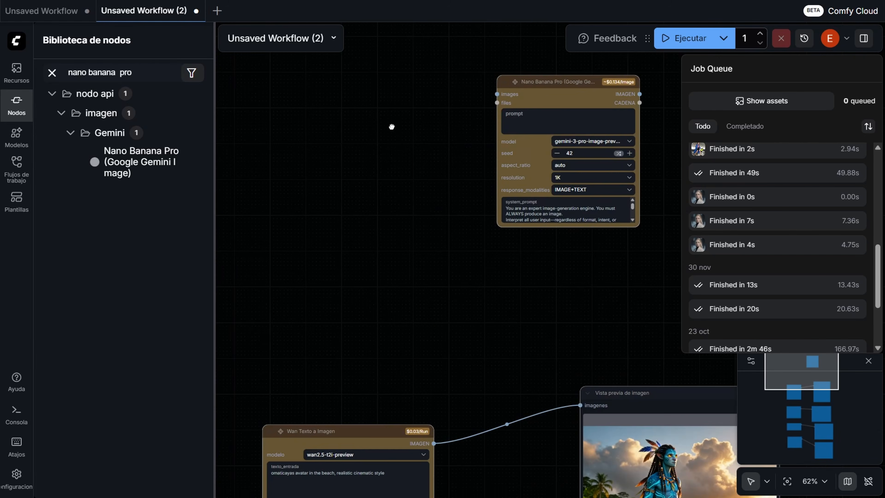
{"action": "left_click_drag", "start_coordinate": [425, 270], "coordinate": [375, 328]}
{"action": "left_click_drag", "start_coordinate": [346, 205], "coordinate": [325, 288]}
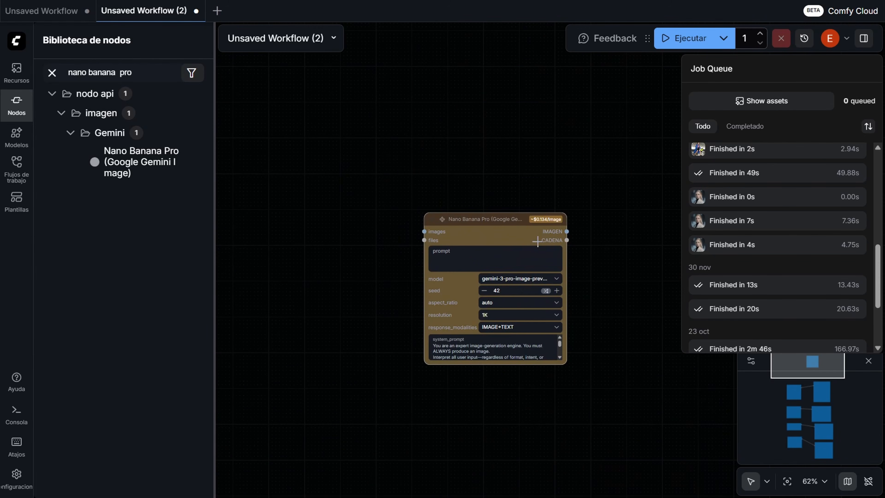
{"action": "scroll", "coordinate": [598, 273], "scroll_direction": "up", "scroll_amount": 6}
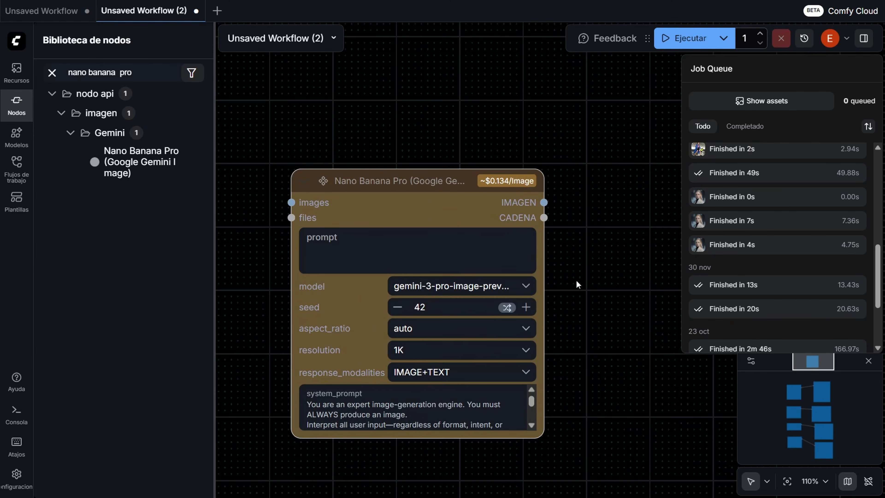
{"action": "left_click", "coordinate": [507, 308]}
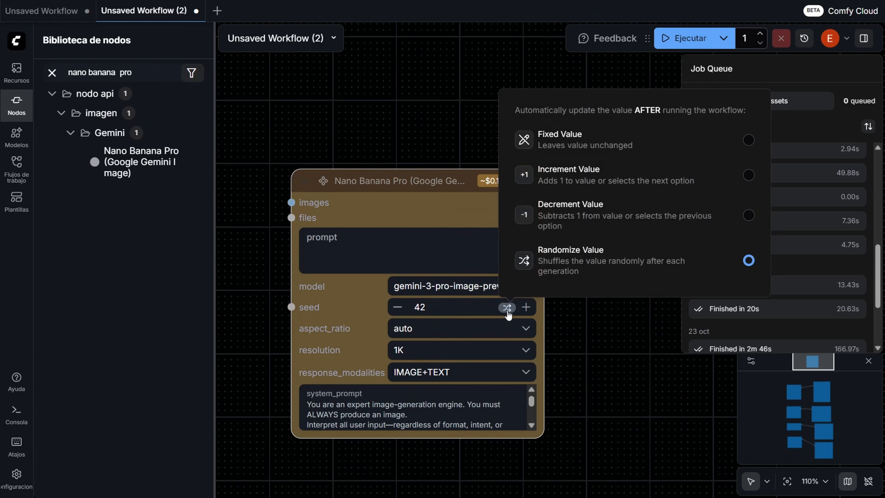
{"action": "left_click", "coordinate": [599, 341]}
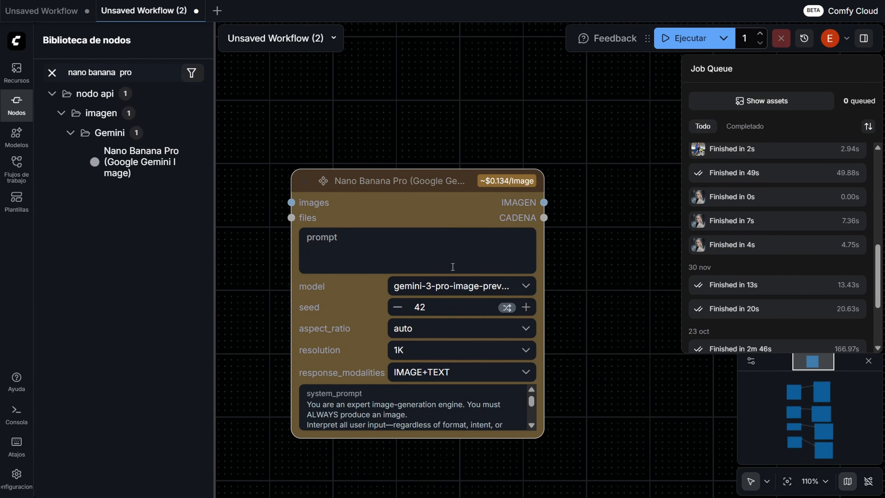
{"action": "left_click", "coordinate": [429, 293]}
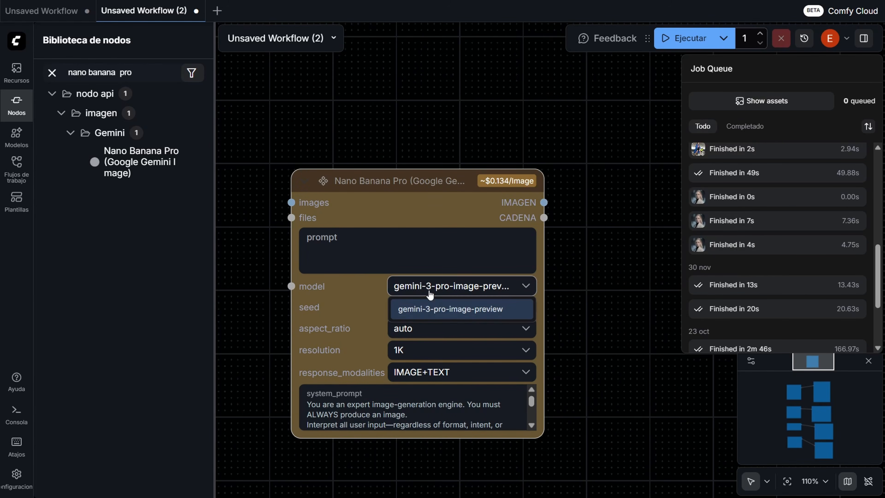
{"action": "left_click", "coordinate": [590, 305]}
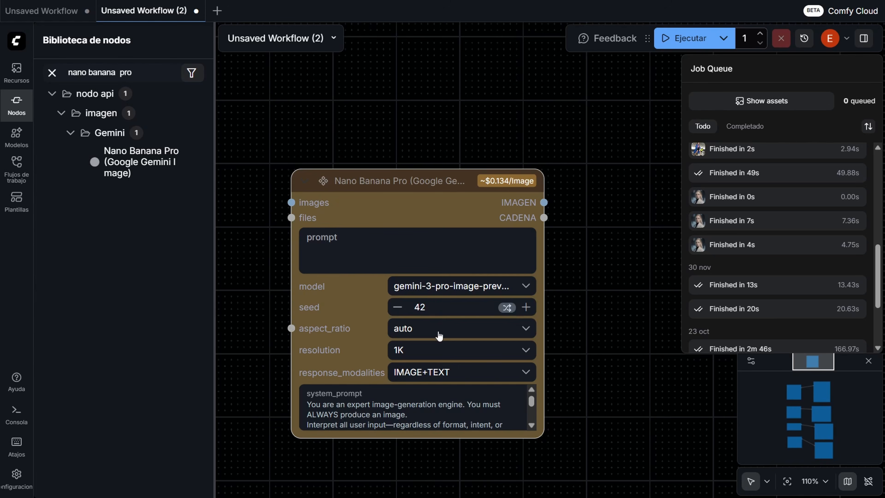
Set the Nano Banana Pro node's aspect_ratio to 9:16.
{"action": "left_click", "coordinate": [492, 334]}
{"action": "scroll", "coordinate": [456, 425], "scroll_direction": "down", "scroll_amount": 3}
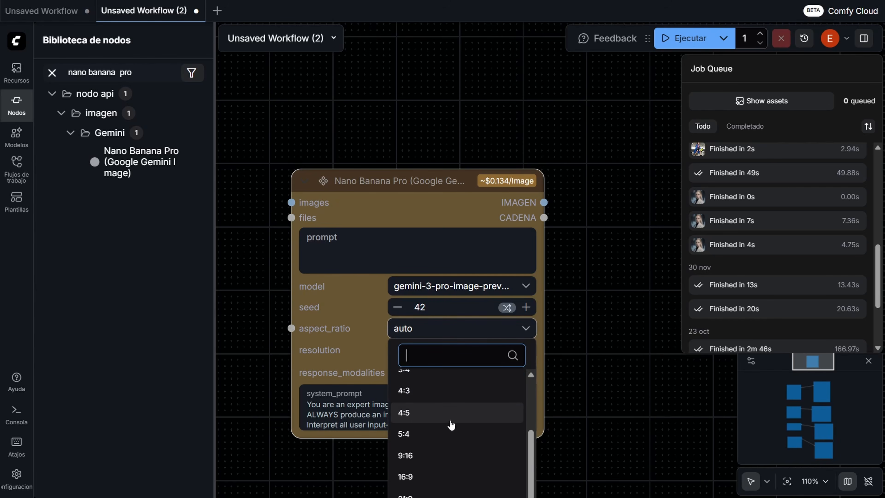
{"action": "left_click_drag", "start_coordinate": [612, 426], "coordinate": [602, 283]}
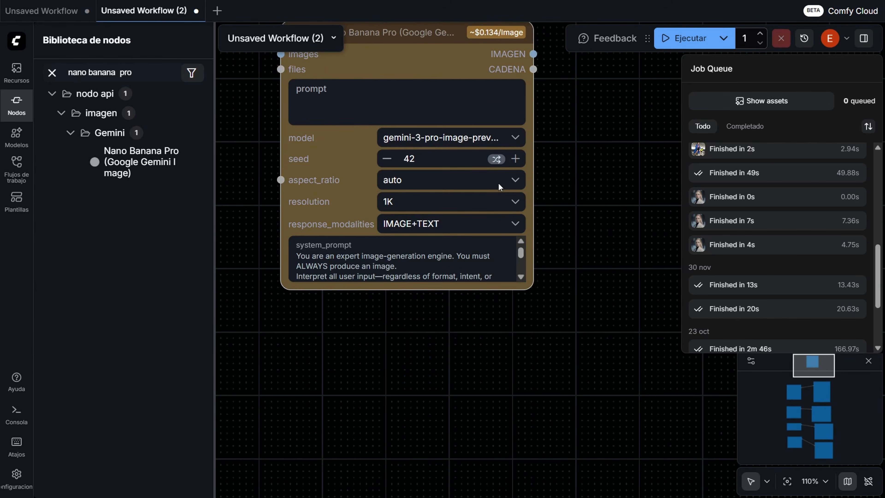
{"action": "left_click", "coordinate": [484, 179]}
{"action": "scroll", "coordinate": [429, 315], "scroll_direction": "down", "scroll_amount": 1}
{"action": "scroll", "coordinate": [427, 316], "scroll_direction": "down", "scroll_amount": 3}
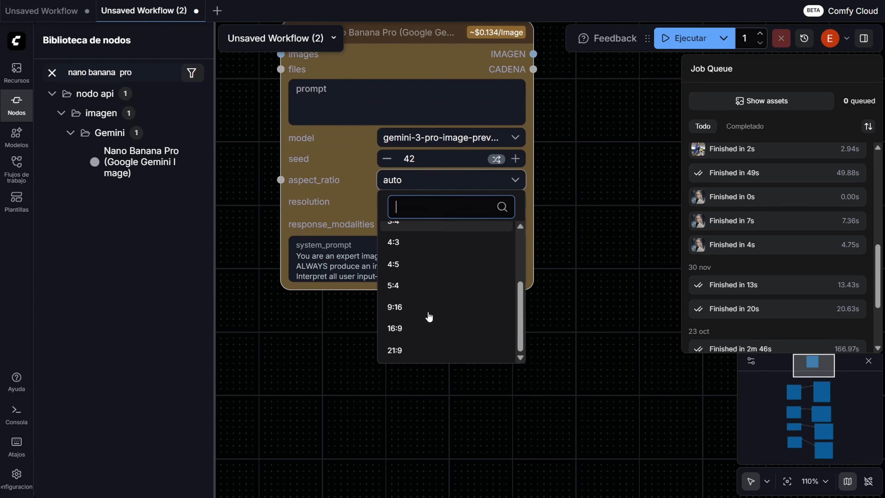
{"action": "scroll", "coordinate": [430, 339], "scroll_direction": "up", "scroll_amount": 3}
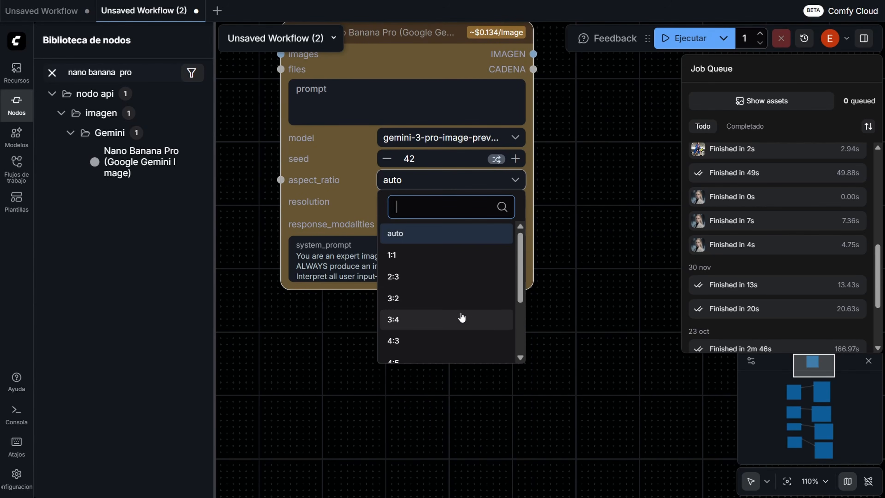
{"action": "scroll", "coordinate": [460, 316], "scroll_direction": "down", "scroll_amount": 3}
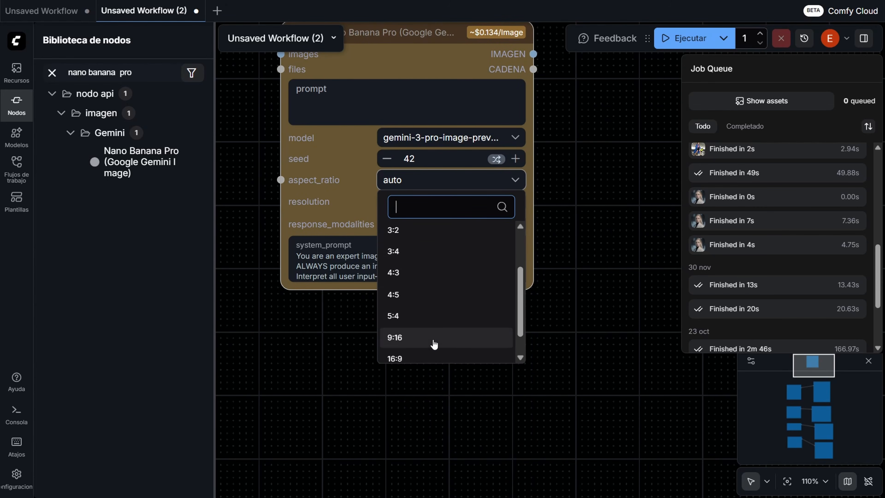
{"action": "scroll", "coordinate": [429, 324], "scroll_direction": "down", "scroll_amount": 2}
{"action": "left_click", "coordinate": [429, 316]}
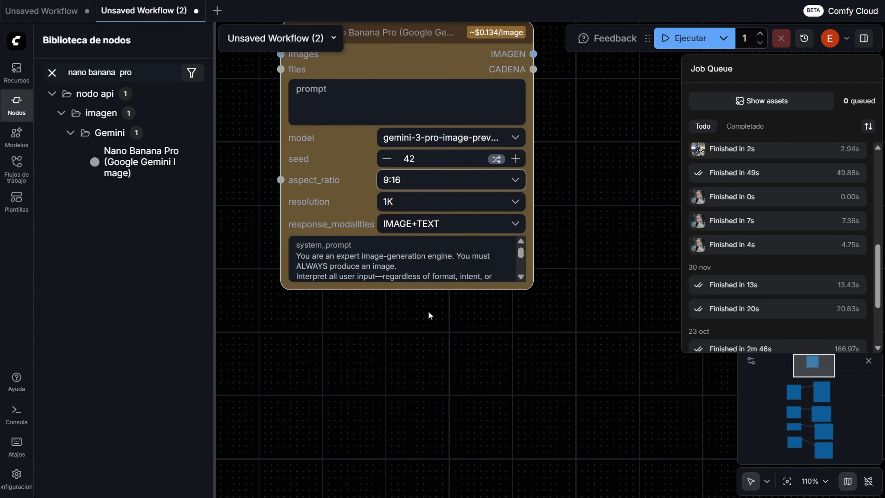
Check the response_modalities options, and attach an image preview node to the Nano Banana Pro node's IMAGEN output.
{"action": "left_click", "coordinate": [451, 224]}
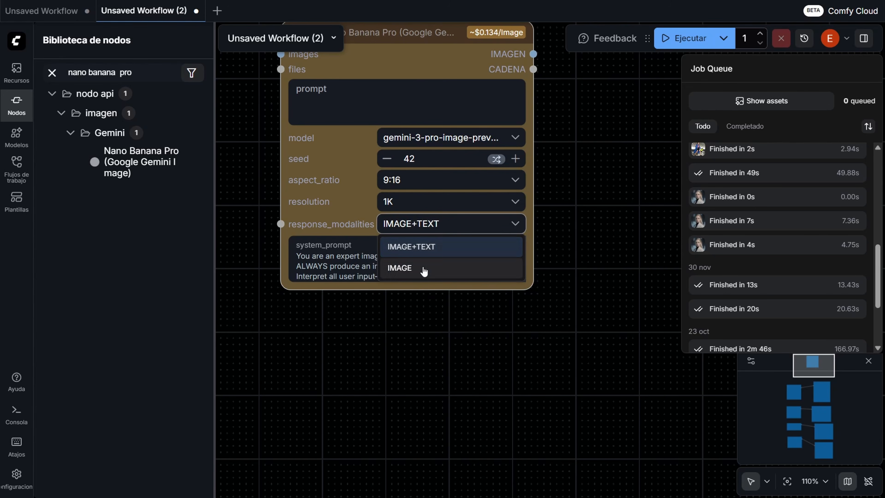
{"action": "left_click_drag", "start_coordinate": [568, 247], "coordinate": [562, 357]}
{"action": "left_click_drag", "start_coordinate": [512, 179], "coordinate": [612, 148]}
{"action": "left_click", "coordinate": [443, 170]}
Copy the full input prompt from the Wan text-to-image node and check that node's price label.
{"action": "scroll", "coordinate": [576, 377], "scroll_direction": "down", "scroll_amount": 5}
{"action": "left_click_drag", "start_coordinate": [578, 353], "coordinate": [545, 111]}
{"action": "left_click_drag", "start_coordinate": [359, 291], "coordinate": [562, 149]}
{"action": "triple_click", "coordinate": [382, 288]}
{"action": "key", "text": "ctrl+c"}
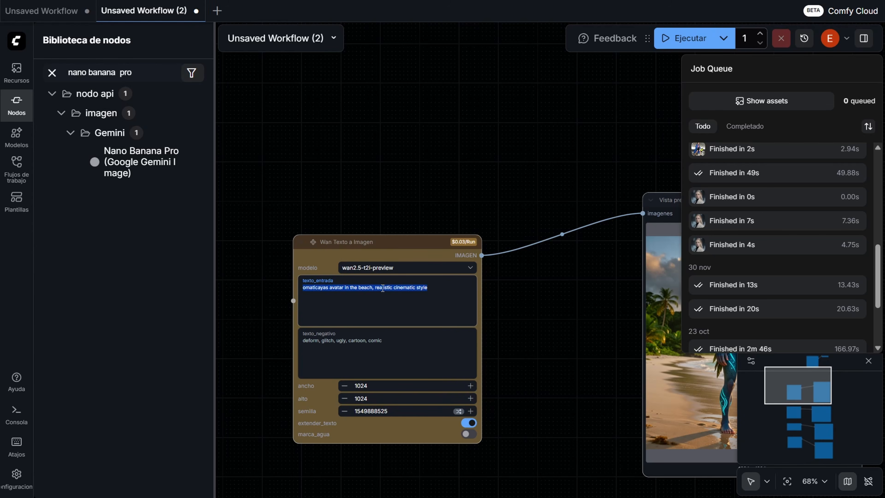
{"action": "scroll", "coordinate": [453, 251], "scroll_direction": "up", "scroll_amount": 8}
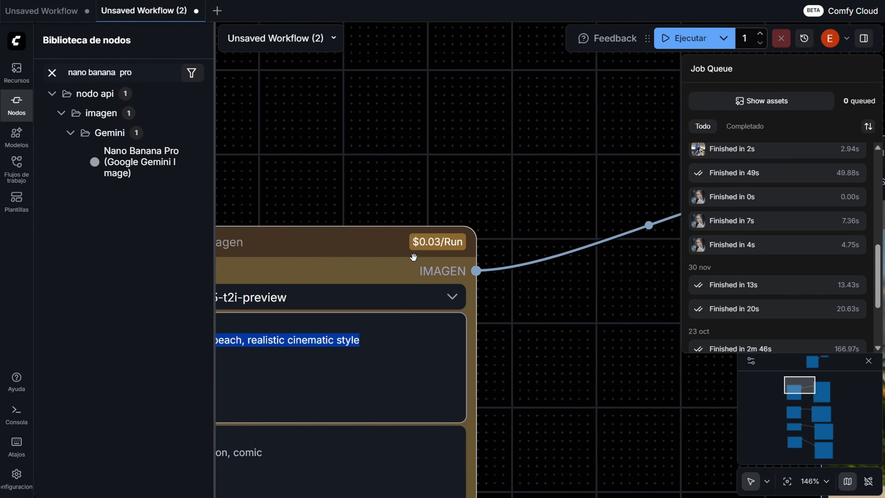
Paste "omaticayas avatar in the beach, realistic cinematic style" into the Nano Banana Pro node's prompt.
{"action": "scroll", "coordinate": [529, 161], "scroll_direction": "down", "scroll_amount": 4}
{"action": "left_click_drag", "start_coordinate": [545, 111], "coordinate": [488, 390]}
{"action": "left_click_drag", "start_coordinate": [503, 246], "coordinate": [310, 481]}
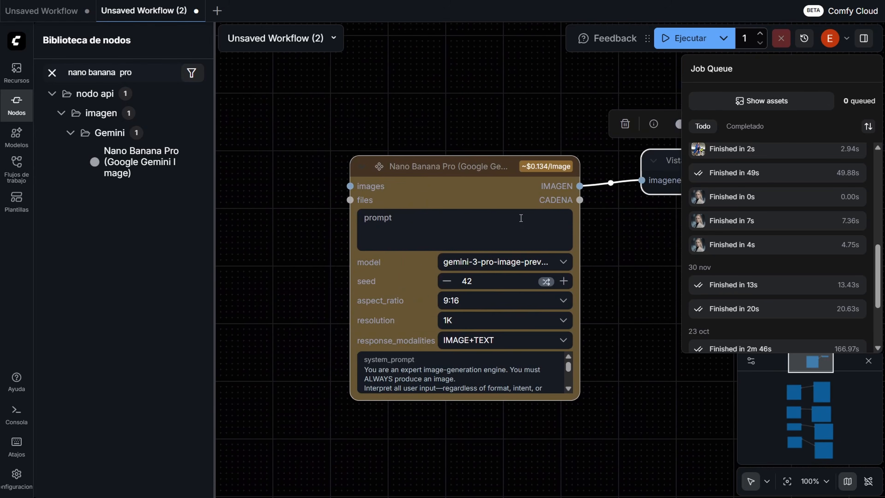
{"action": "scroll", "coordinate": [538, 151], "scroll_direction": "up", "scroll_amount": 4}
{"action": "scroll", "coordinate": [537, 151], "scroll_direction": "up", "scroll_amount": 4}
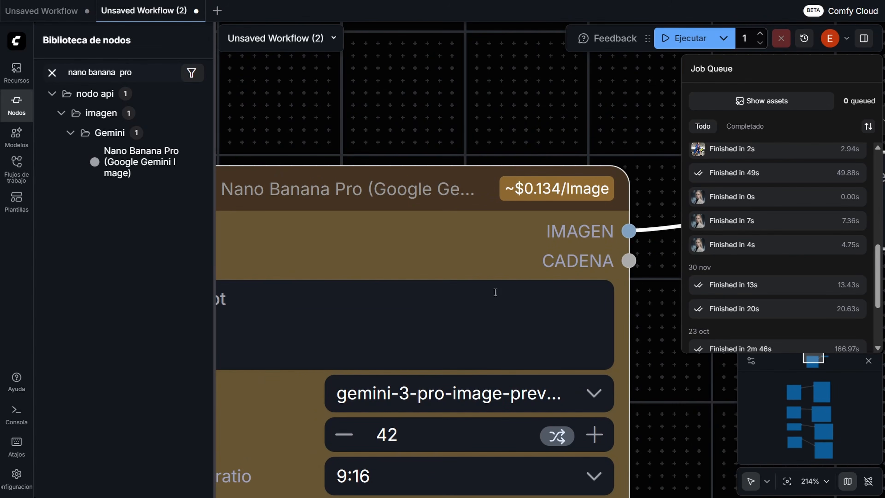
{"action": "left_click", "coordinate": [419, 317]}
{"action": "scroll", "coordinate": [442, 136], "scroll_direction": "down", "scroll_amount": 4}
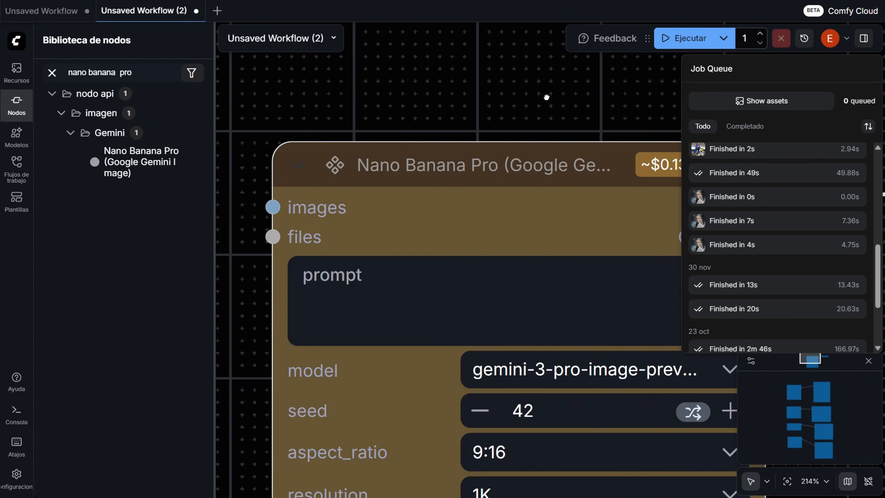
{"action": "key", "text": "ctrl+v"}
{"action": "left_click_drag", "start_coordinate": [465, 153], "coordinate": [483, 146]}
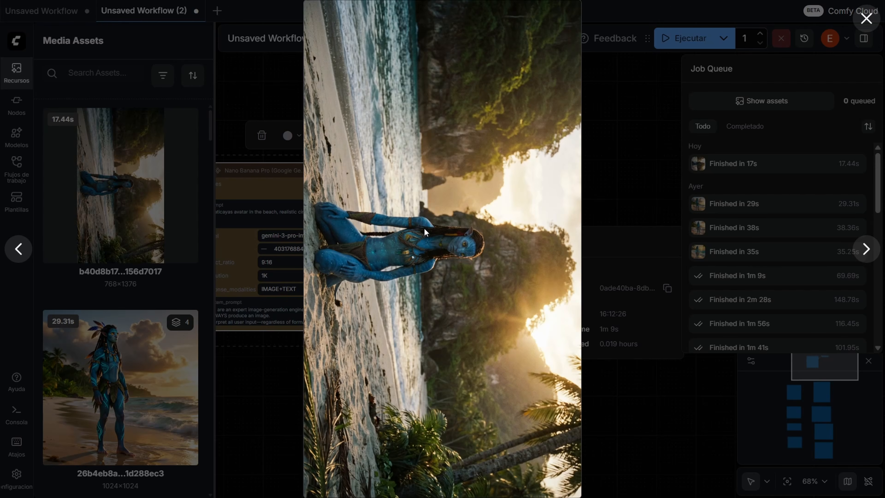
Inspect the image generated by Nano Banana Pro at full size from the media assets.
{"action": "left_click", "coordinate": [627, 161]}
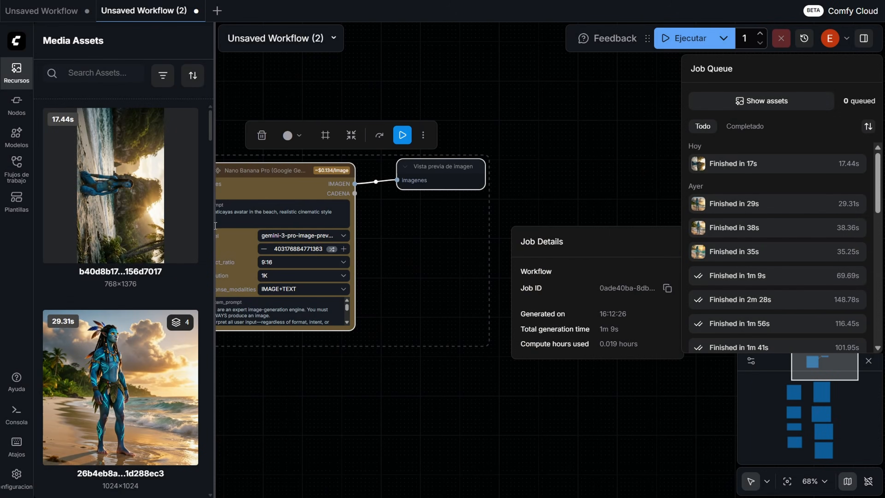
{"action": "left_click", "coordinate": [138, 206]}
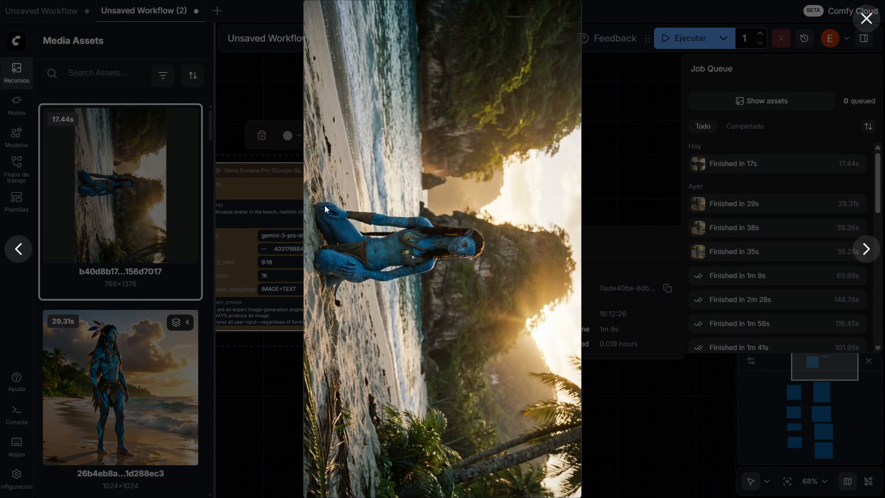
{"action": "left_click", "coordinate": [611, 174]}
{"action": "left_click_drag", "start_coordinate": [503, 148], "coordinate": [613, 190]}
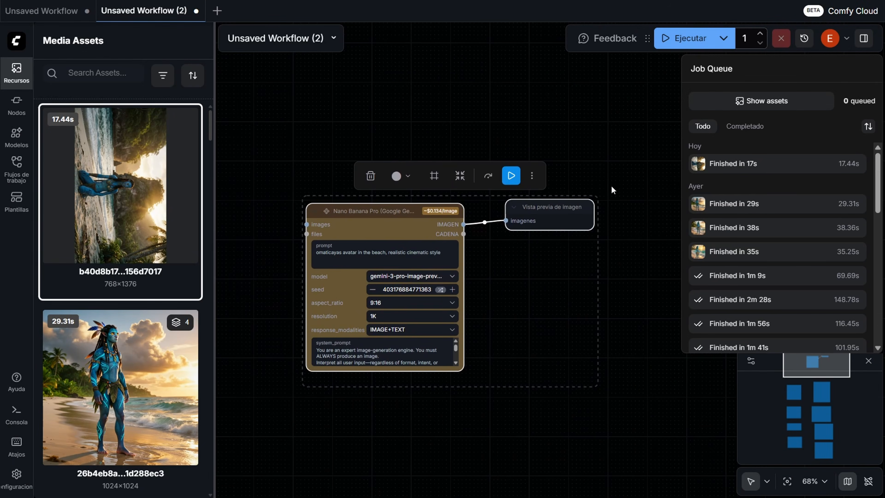
Run only the selected Nano Banana Pro node and its preview node, and view the newest generated image at full size.
{"action": "left_click", "coordinate": [621, 275]}
{"action": "scroll", "coordinate": [621, 297], "scroll_direction": "down", "scroll_amount": 4}
{"action": "left_click_drag", "start_coordinate": [612, 329], "coordinate": [546, 269]}
{"action": "scroll", "coordinate": [546, 269], "scroll_direction": "up", "scroll_amount": 4}
{"action": "left_click_drag", "start_coordinate": [228, 128], "coordinate": [620, 386]}
{"action": "left_click", "coordinate": [542, 131]}
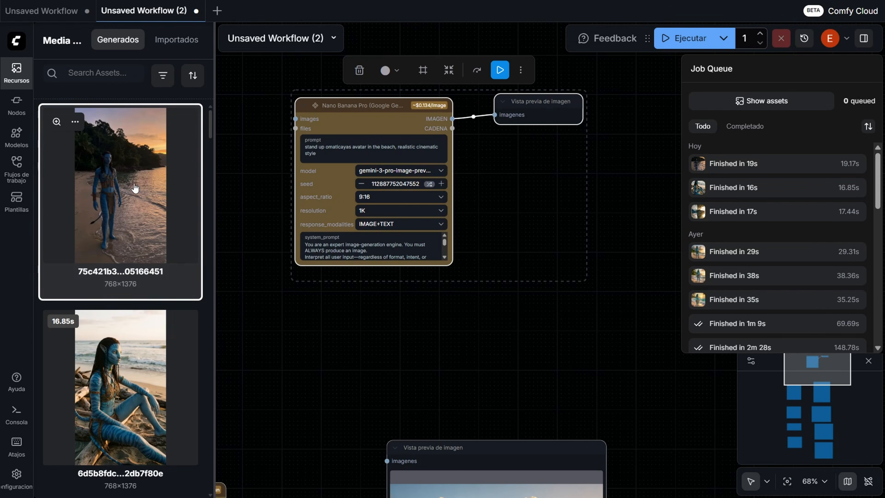
{"action": "left_click", "coordinate": [56, 122]}
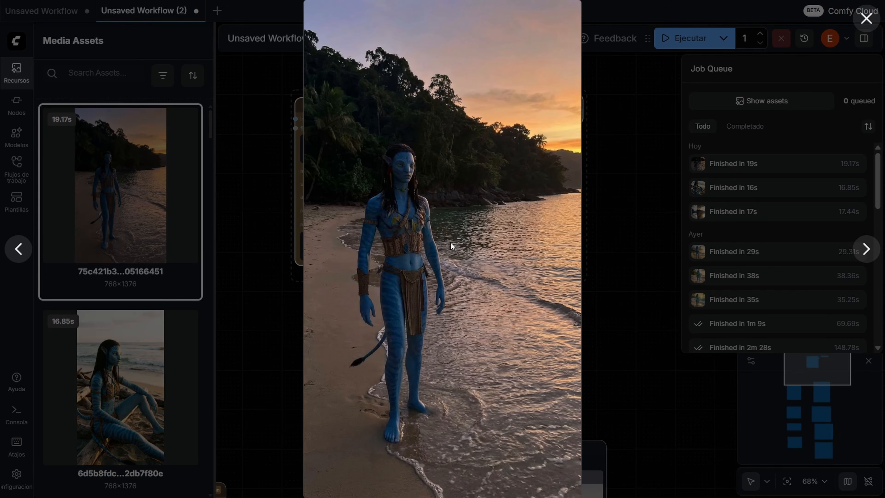
Close the full-size view of the generated image.
{"action": "right_click", "coordinate": [479, 218]}
{"action": "left_click", "coordinate": [865, 18]}
{"action": "scroll", "coordinate": [534, 212], "scroll_direction": "down", "scroll_amount": 8}
{"action": "left_click", "coordinate": [281, 121]}
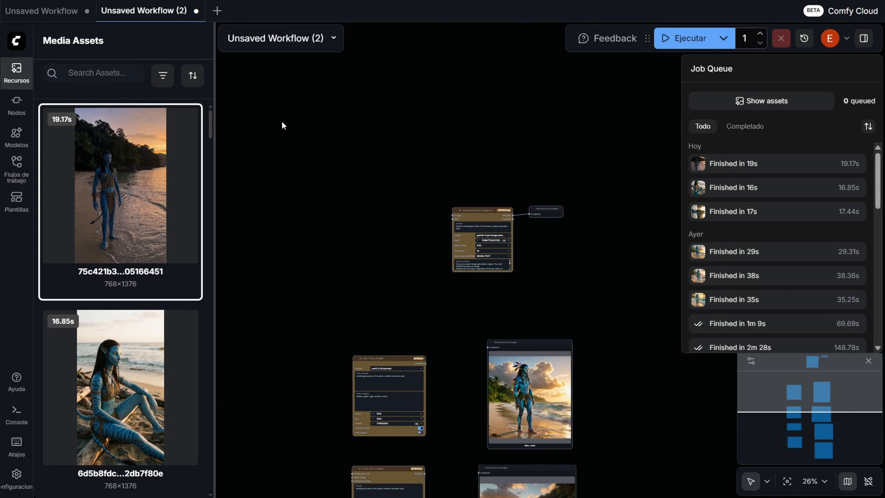
Add a Wan Imagen a Video node in an empty canvas area above the existing nodes and dismiss the error notifications.
{"action": "left_click_drag", "start_coordinate": [281, 120], "coordinate": [429, 262]}
{"action": "scroll", "coordinate": [463, 207], "scroll_direction": "up", "scroll_amount": 4}
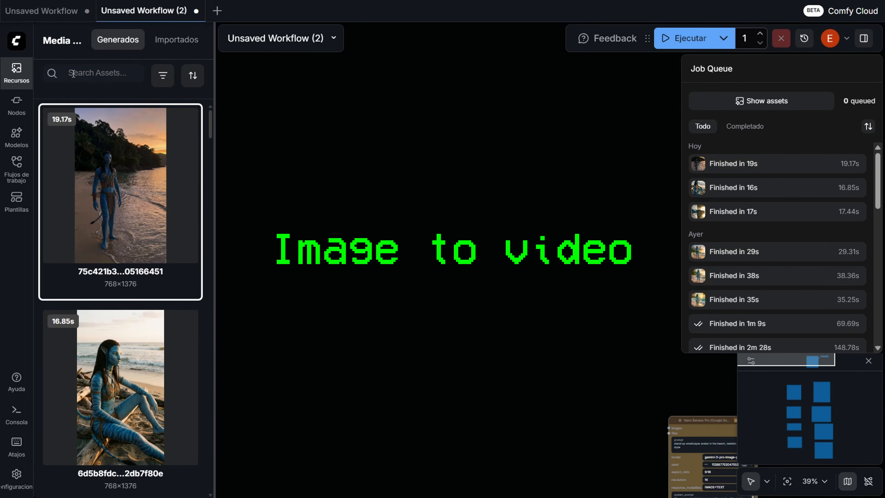
{"action": "left_click", "coordinate": [16, 104]}
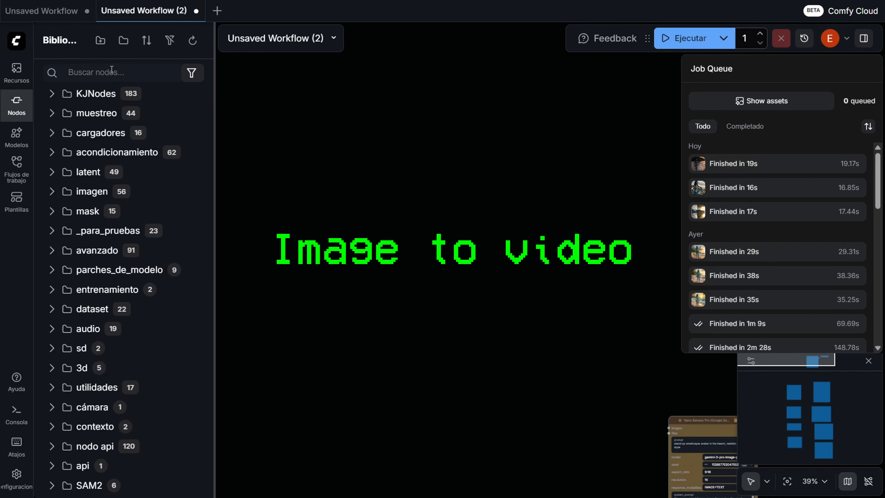
{"action": "type", "text": "wan image"}
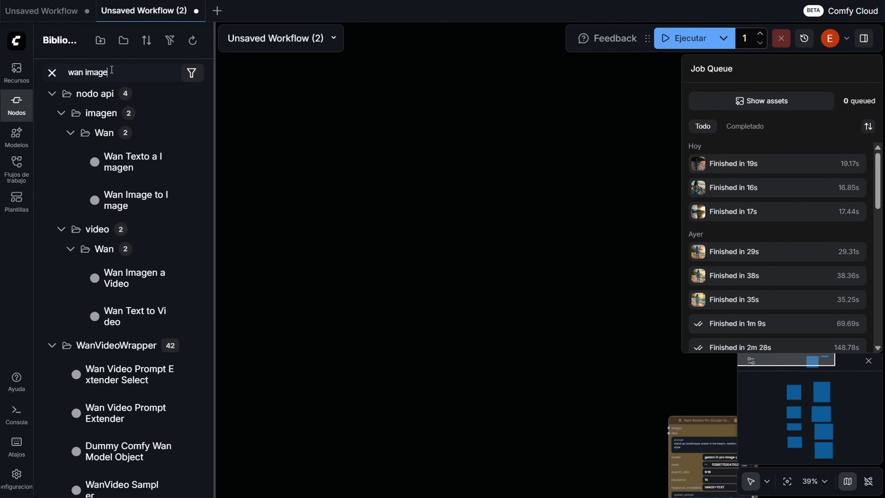
{"action": "mouse_move", "coordinate": [140, 200]}
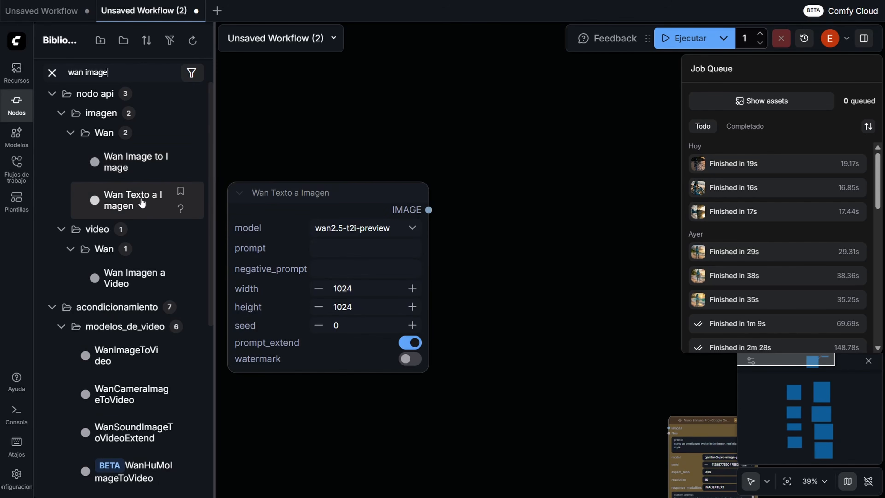
{"action": "mouse_move", "coordinate": [130, 284]}
{"action": "left_click_drag", "start_coordinate": [129, 284], "coordinate": [356, 181]}
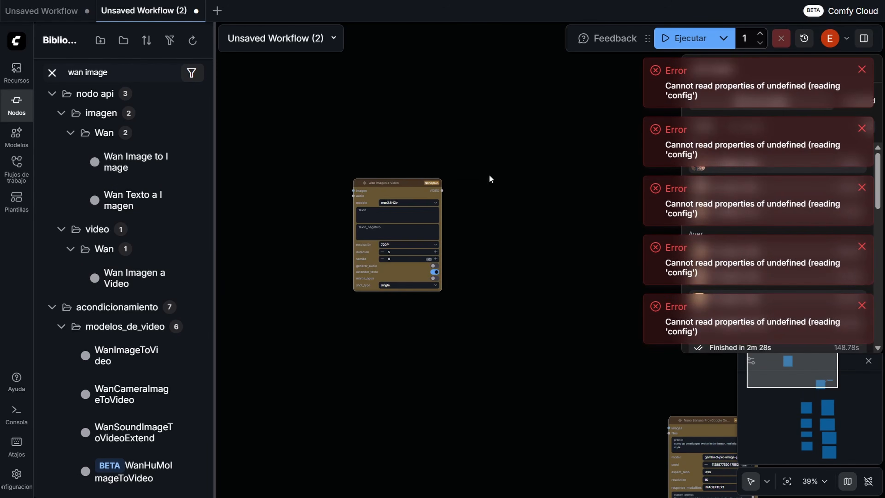
{"action": "left_click", "coordinate": [861, 73]}
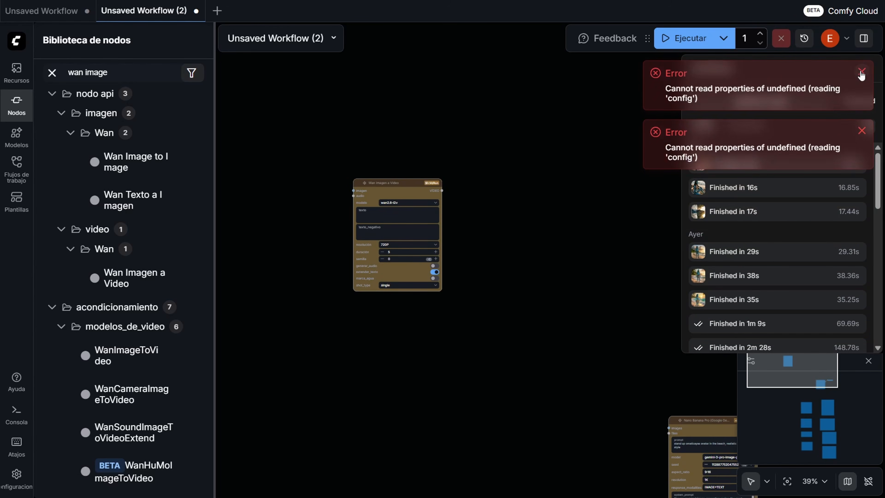
{"action": "left_click", "coordinate": [861, 72]}
{"action": "left_click", "coordinate": [861, 72]}
{"action": "scroll", "coordinate": [512, 192], "scroll_direction": "up", "scroll_amount": 5}
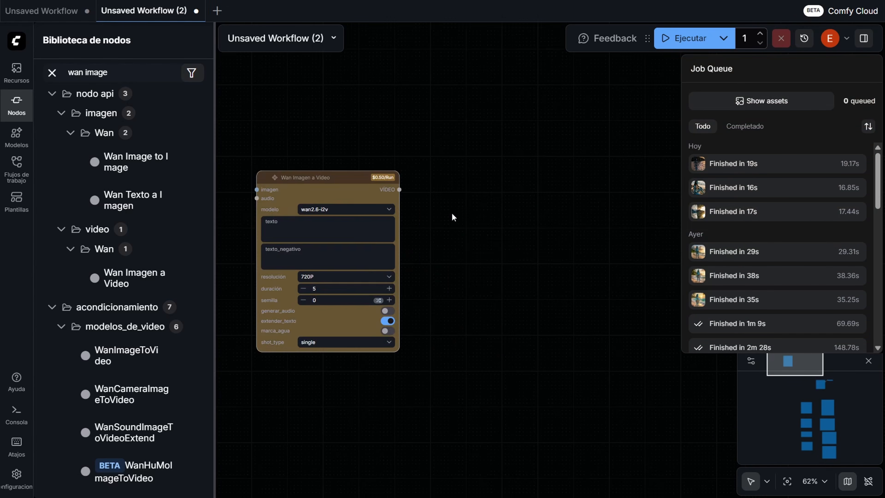
Add a Cargar Imagen node connected to the Wan Imagen a Video node's imagen input and place it beside that node.
{"action": "left_click_drag", "start_coordinate": [451, 212], "coordinate": [602, 223]}
{"action": "left_click_drag", "start_coordinate": [428, 198], "coordinate": [306, 223]}
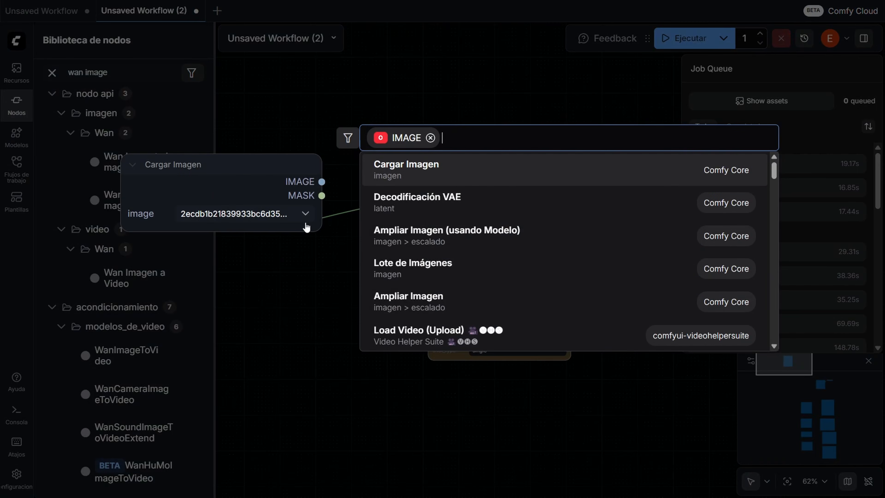
{"action": "left_click", "coordinate": [449, 174]}
{"action": "left_click_drag", "start_coordinate": [342, 220], "coordinate": [283, 194]}
{"action": "scroll", "coordinate": [283, 194], "scroll_direction": "up", "scroll_amount": 4}
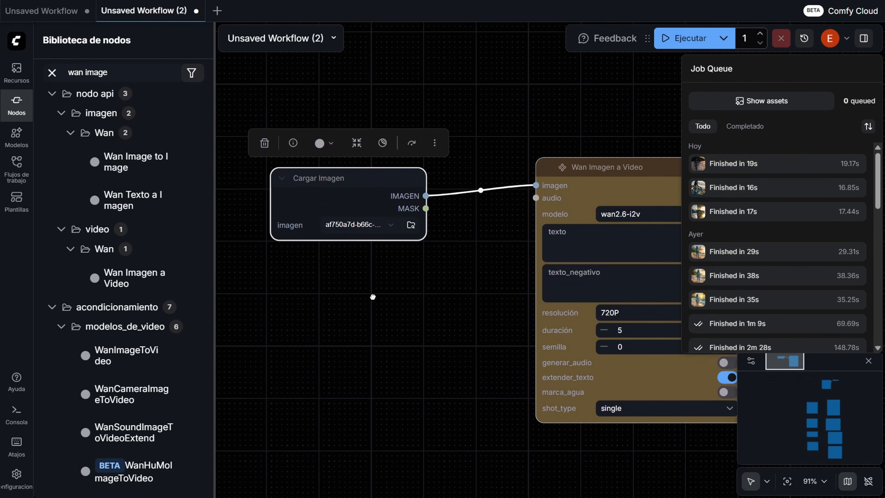
Load the newest generated image, the 75c421b3 file, in the Cargar Imagen node.
{"action": "left_click", "coordinate": [430, 245]}
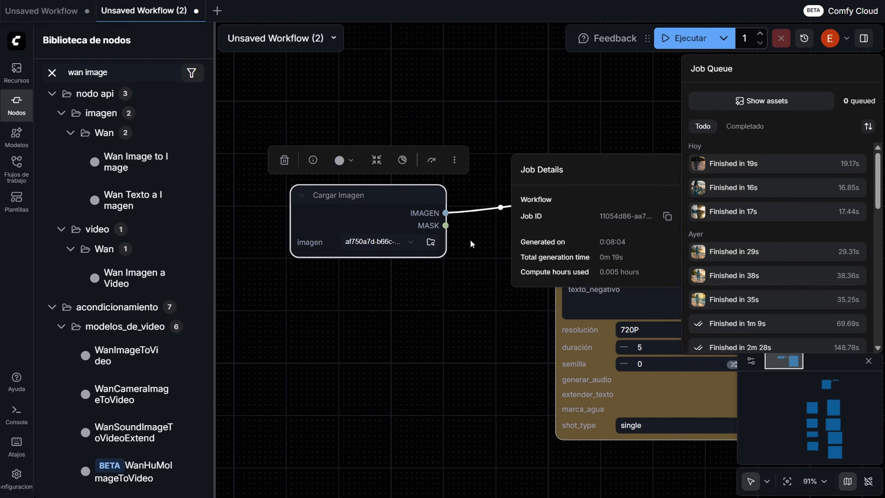
{"action": "left_click", "coordinate": [430, 245]}
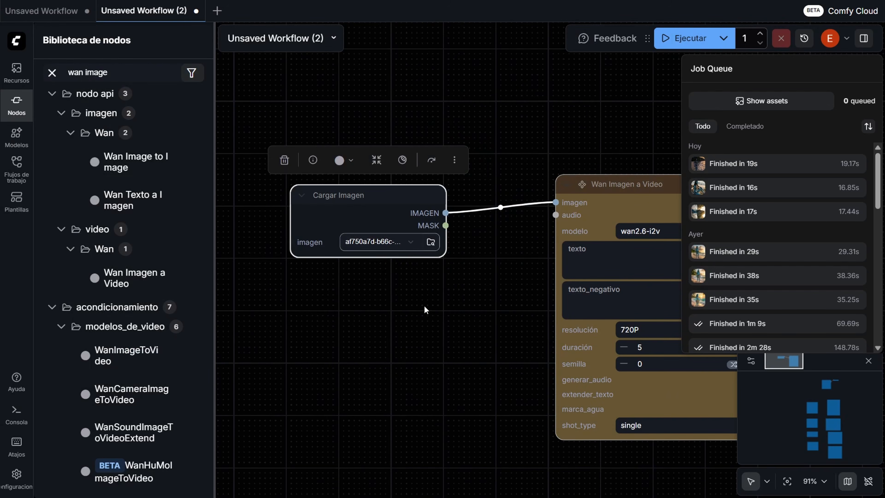
{"action": "left_click_drag", "start_coordinate": [452, 308], "coordinate": [370, 344]}
{"action": "scroll", "coordinate": [479, 203], "scroll_direction": "down", "scroll_amount": 2}
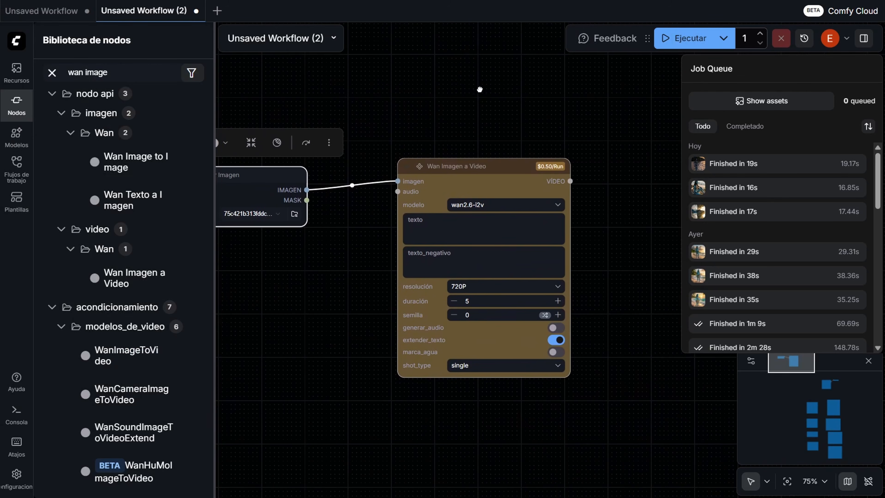
{"action": "left_click_drag", "start_coordinate": [333, 243], "coordinate": [403, 264]}
{"action": "left_click", "coordinate": [532, 232]}
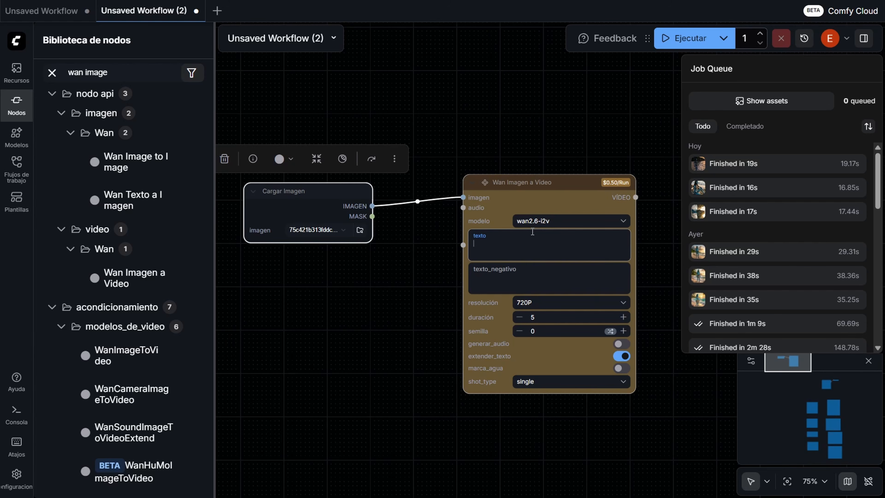
{"action": "key", "text": "BackSpace"}
{"action": "key", "text": "BackSpace"}
{"action": "type", "text": "sdfjsdkfjsdofjsdopfjsdf"}
{"action": "key", "text": "BackSpace"}
{"action": "key", "text": "BackSpace"}
{"action": "key", "text": "BackSpace"}
{"action": "key", "text": "BackSpace"}
{"action": "key", "text": "BackSpace"}
{"action": "key", "text": "BackSpace"}
{"action": "key", "text": "BackSpace"}
{"action": "key", "text": "BackSpace"}
{"action": "key", "text": "BackSpace"}
{"action": "key", "text": "BackSpace"}
{"action": "key", "text": "BackSpace"}
{"action": "key", "text": "BackSpace"}
{"action": "key", "text": "BackSpace"}
{"action": "key", "text": "BackSpace"}
{"action": "key", "text": "BackSpace"}
{"action": "key", "text": "BackSpace"}
{"action": "key", "text": "BackSpace"}
{"action": "key", "text": "BackSpace"}
{"action": "key", "text": "BackSpace"}
{"action": "key", "text": "BackSpace"}
{"action": "key", "text": "alt+Tab"}
Enter "omaticaya avatar bailando salsa en la playa" as the Wan video prompt and "glitch, borroso, feo" as its negative prompt.
{"action": "left_click", "coordinate": [522, 247]}
{"action": "type", "text": "omaticayas"}
{"action": "type", "text": "sa en la playa"}
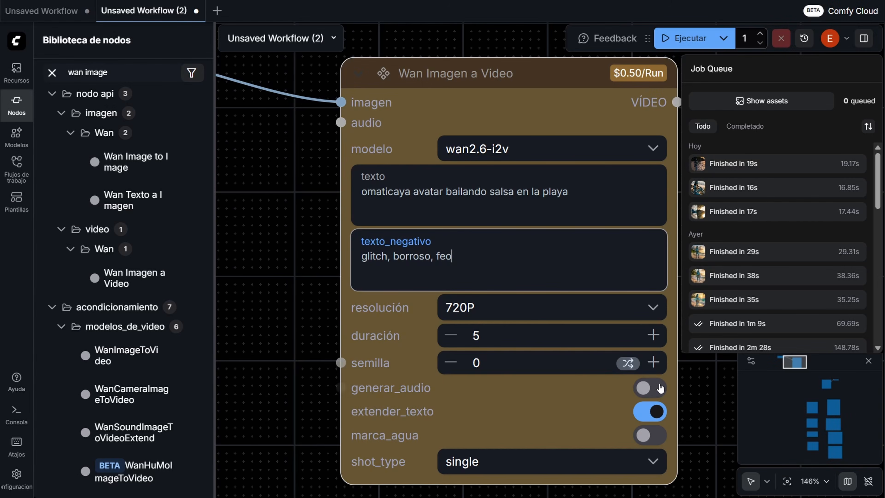
Check the update options for the Wan video node's semilla and turn on generar_audio.
{"action": "left_click", "coordinate": [627, 363]}
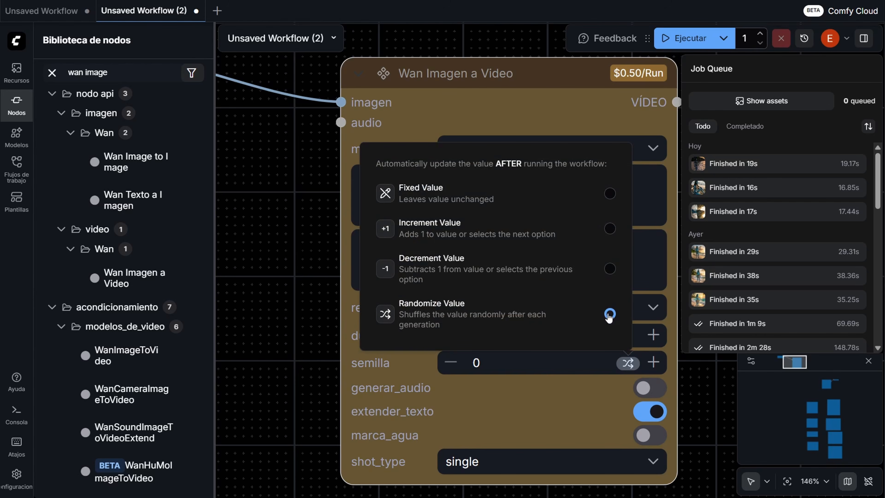
{"action": "left_click", "coordinate": [627, 363]}
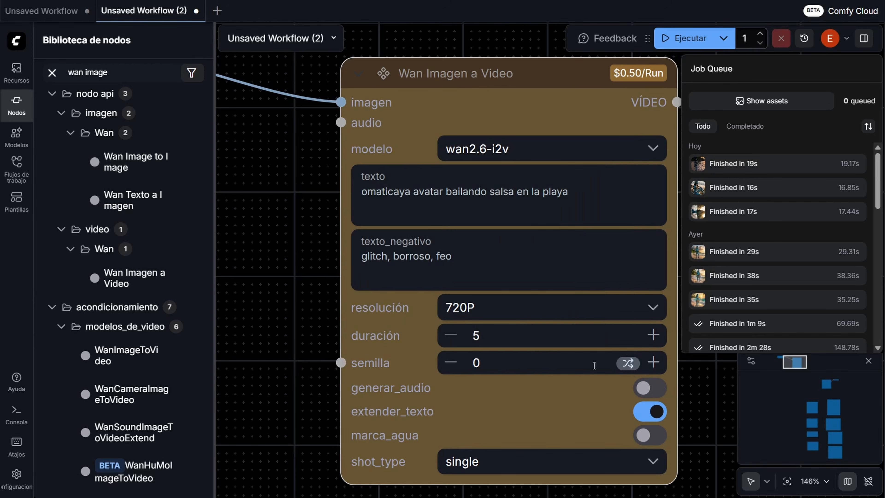
{"action": "left_click", "coordinate": [636, 391]}
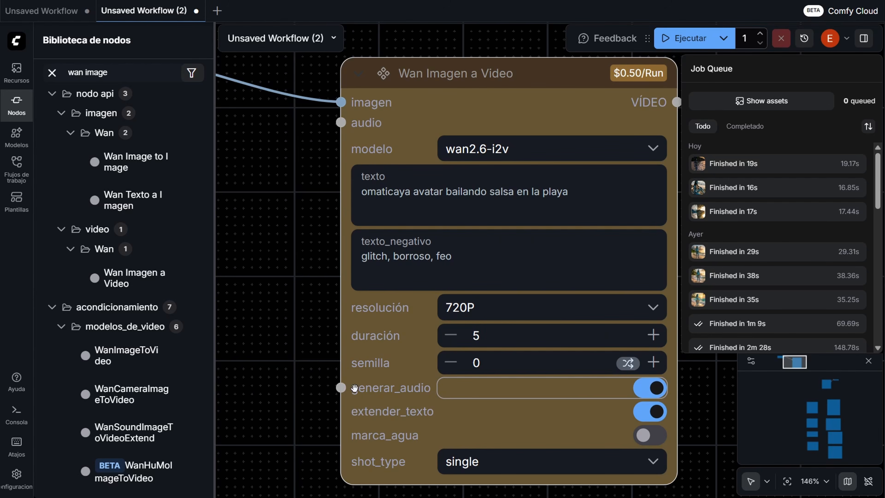
Review the Wan video node's shot_type options and choose single.
{"action": "scroll", "coordinate": [312, 413], "scroll_direction": "down", "scroll_amount": 4}
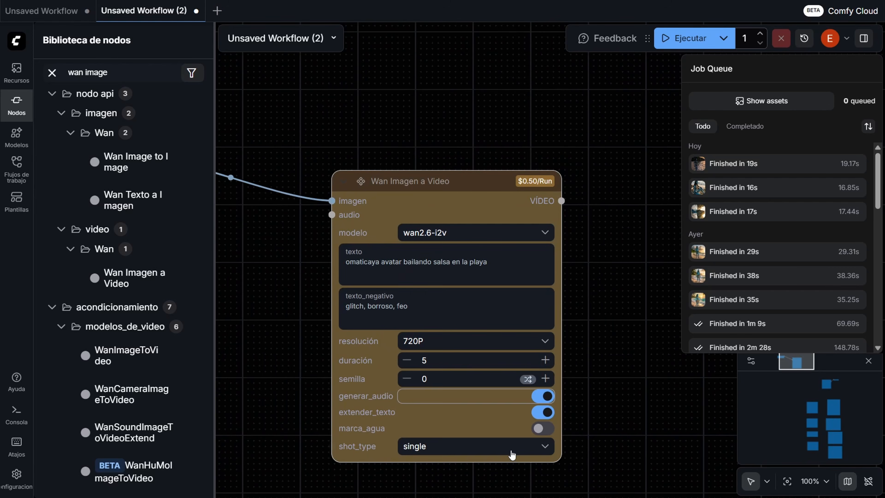
{"action": "left_click", "coordinate": [499, 451]}
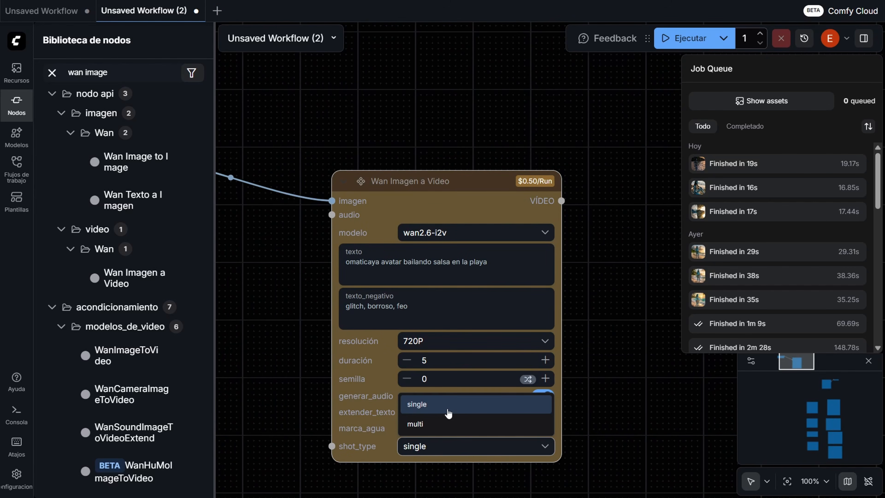
{"action": "left_click", "coordinate": [446, 410]}
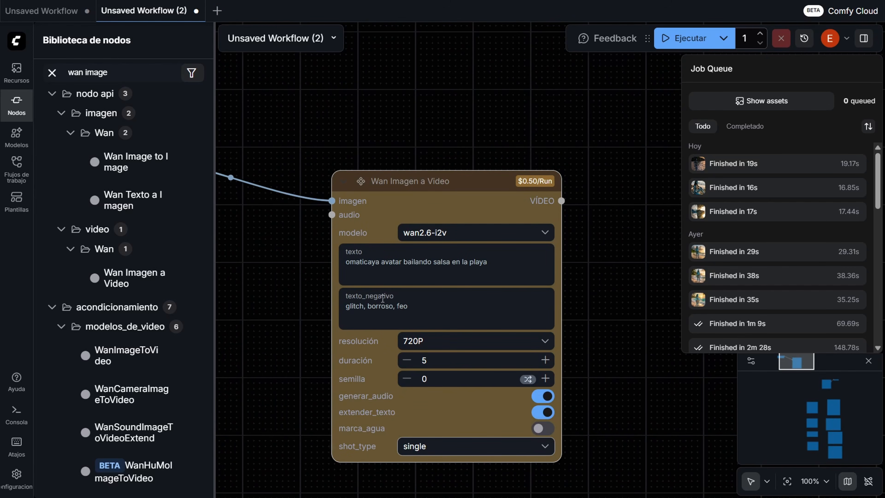
Add a Guardar video node connected to the Wan node's VÍDEO output and set its format to mp4.
{"action": "scroll", "coordinate": [293, 302], "scroll_direction": "down", "scroll_amount": 5}
{"action": "left_click_drag", "start_coordinate": [271, 344], "coordinate": [454, 344]}
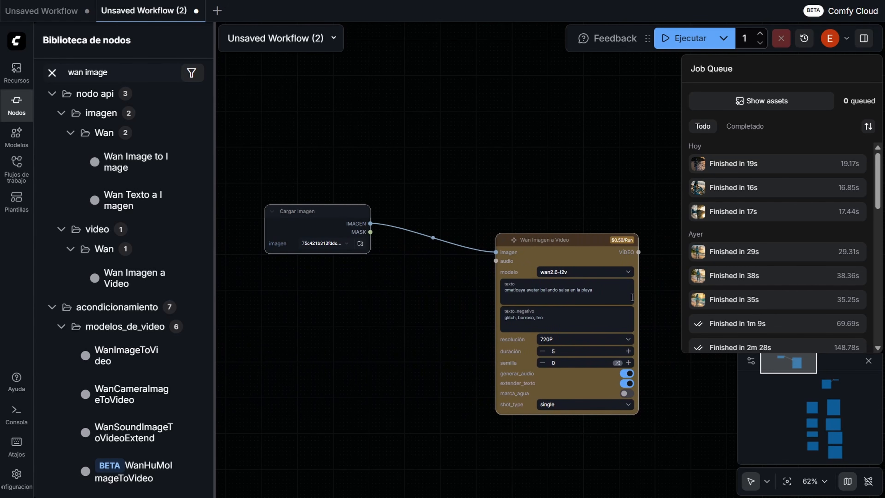
{"action": "left_click_drag", "start_coordinate": [654, 245], "coordinate": [529, 280]}
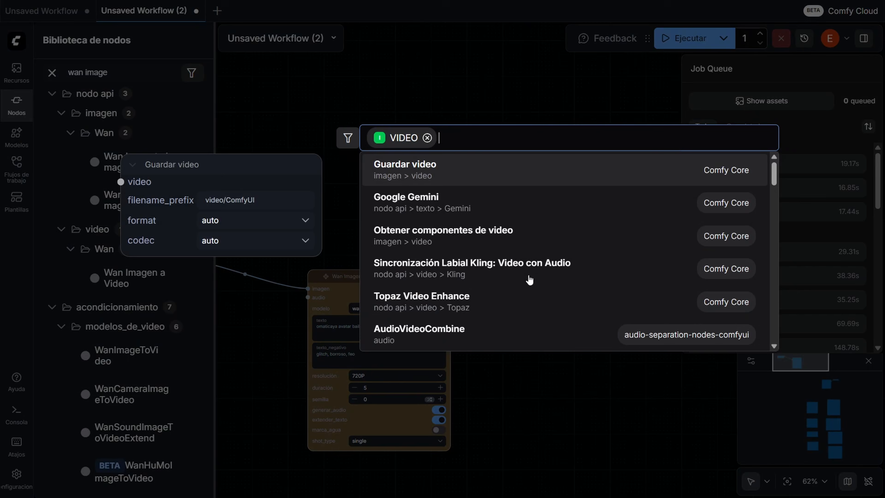
{"action": "left_click", "coordinate": [449, 174]}
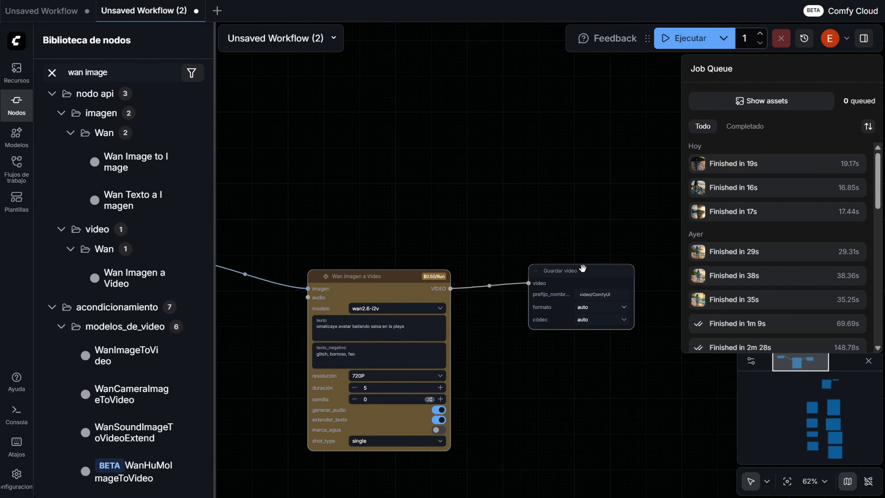
{"action": "scroll", "coordinate": [599, 307], "scroll_direction": "up", "scroll_amount": 5}
{"action": "left_click", "coordinate": [595, 265]}
{"action": "left_click", "coordinate": [572, 303]}
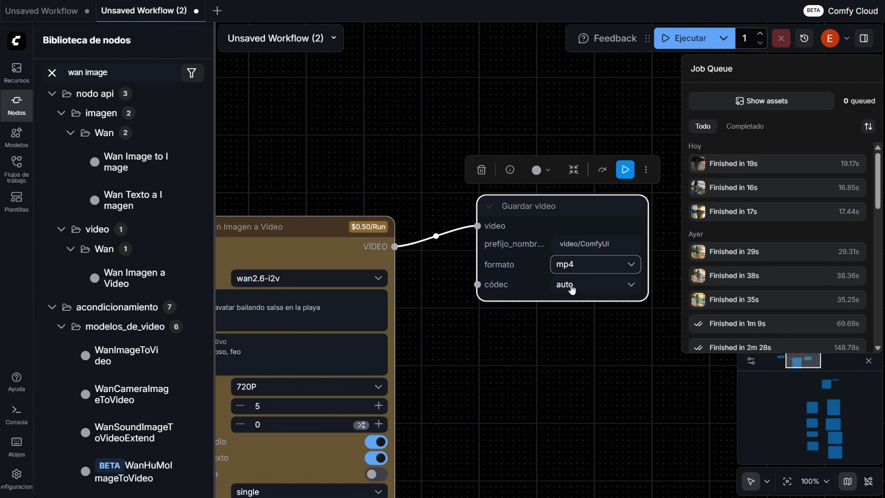
{"action": "scroll", "coordinate": [522, 364], "scroll_direction": "down", "scroll_amount": 2}
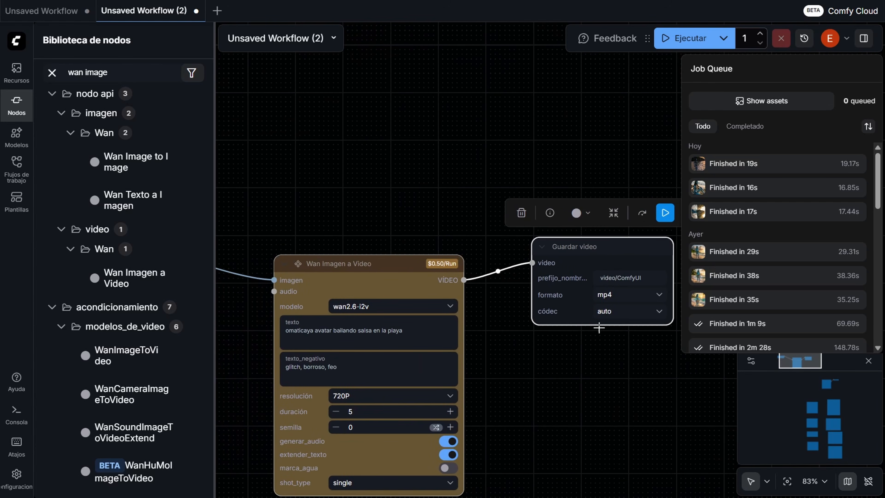
{"action": "scroll", "coordinate": [609, 364], "scroll_direction": "up", "scroll_amount": 4}
{"action": "scroll", "coordinate": [504, 369], "scroll_direction": "down", "scroll_amount": 4}
{"action": "left_click_drag", "start_coordinate": [542, 399], "coordinate": [594, 380]}
{"action": "scroll", "coordinate": [474, 358], "scroll_direction": "up", "scroll_amount": 4}
{"action": "scroll", "coordinate": [493, 352], "scroll_direction": "down", "scroll_amount": 4}
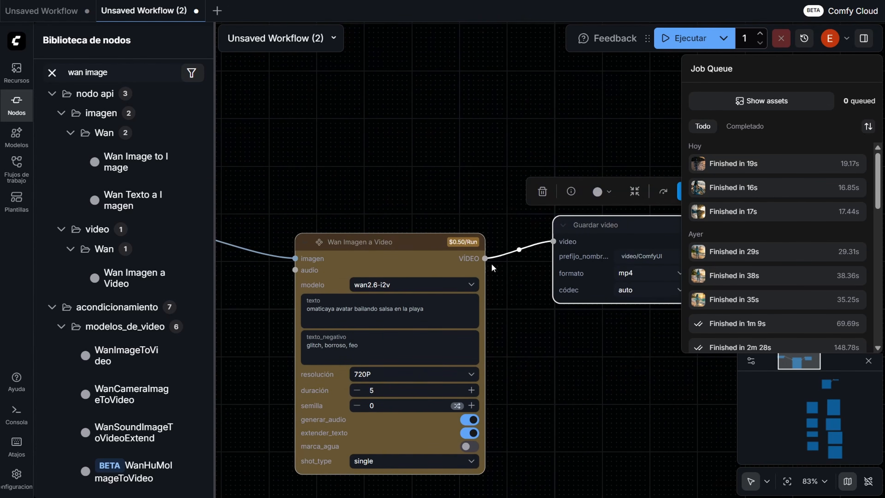
{"action": "scroll", "coordinate": [491, 263], "scroll_direction": "up", "scroll_amount": 5}
{"action": "scroll", "coordinate": [551, 376], "scroll_direction": "down", "scroll_amount": 7}
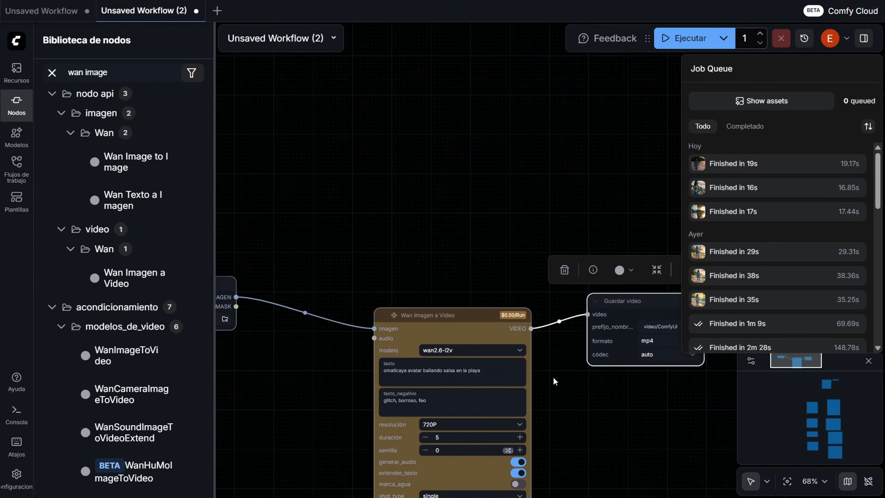
Set the Wan Imagen a Video node's resolution to 1080P.
{"action": "scroll", "coordinate": [560, 395], "scroll_direction": "up", "scroll_amount": 4}
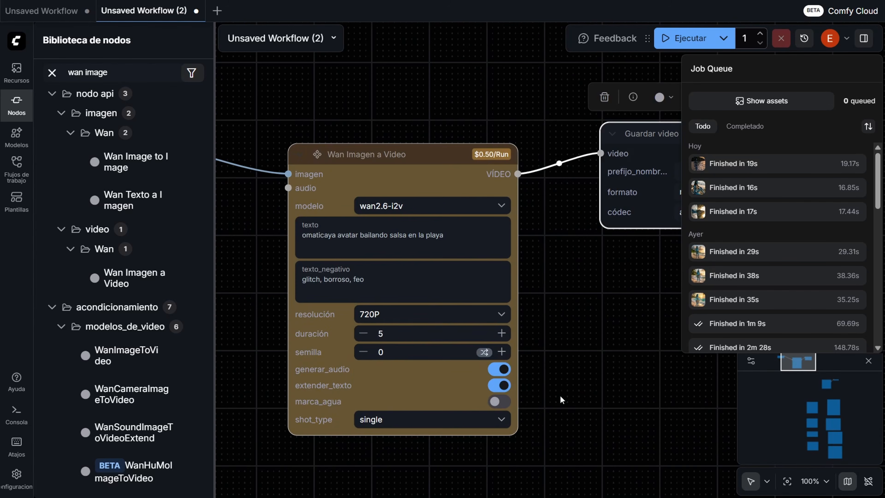
{"action": "left_click", "coordinate": [497, 319]}
{"action": "left_click", "coordinate": [398, 373]}
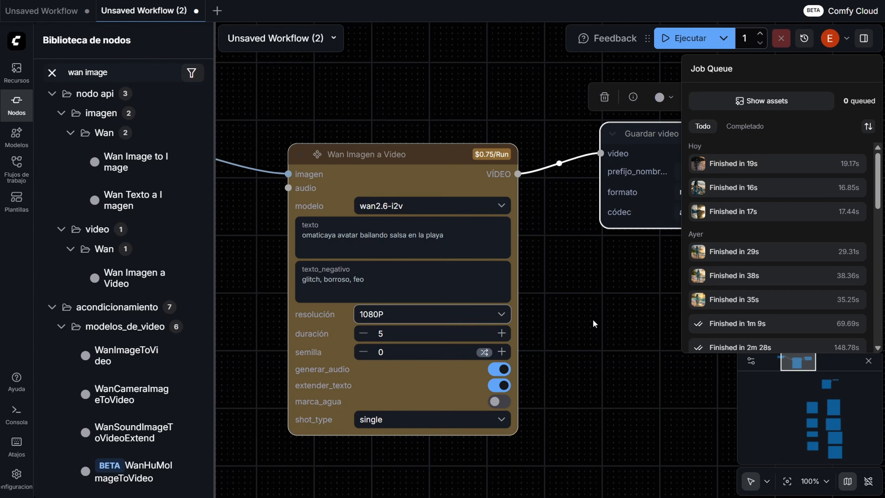
Run only the Cargar Imagen, Wan Imagen a Video and Guardar video nodes, and view the generated video full screen from the media assets.
{"action": "scroll", "coordinate": [596, 327], "scroll_direction": "down", "scroll_amount": 8}
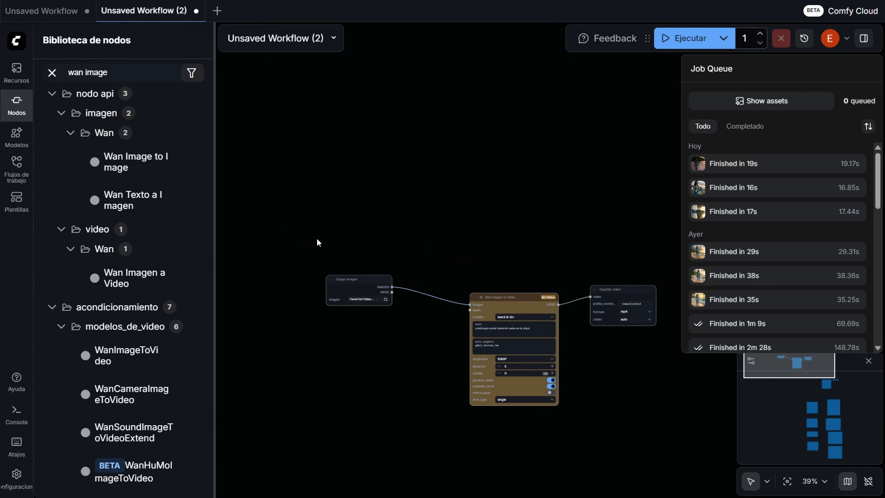
{"action": "left_click_drag", "start_coordinate": [310, 240], "coordinate": [672, 440]}
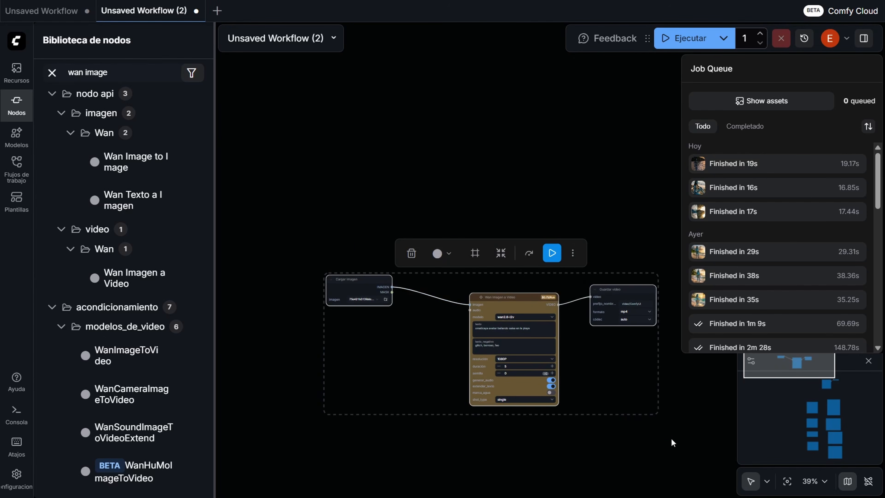
{"action": "left_click", "coordinate": [551, 254]}
{"action": "left_click", "coordinate": [17, 72]}
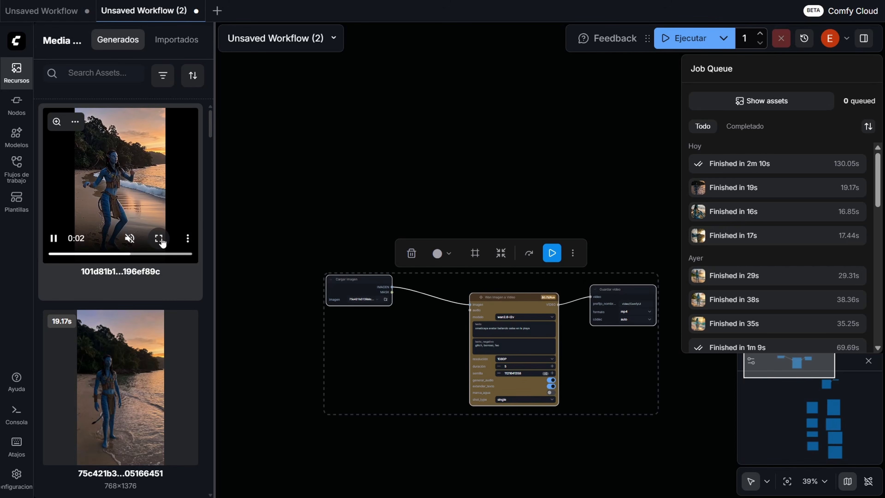
{"action": "left_click", "coordinate": [158, 237]}
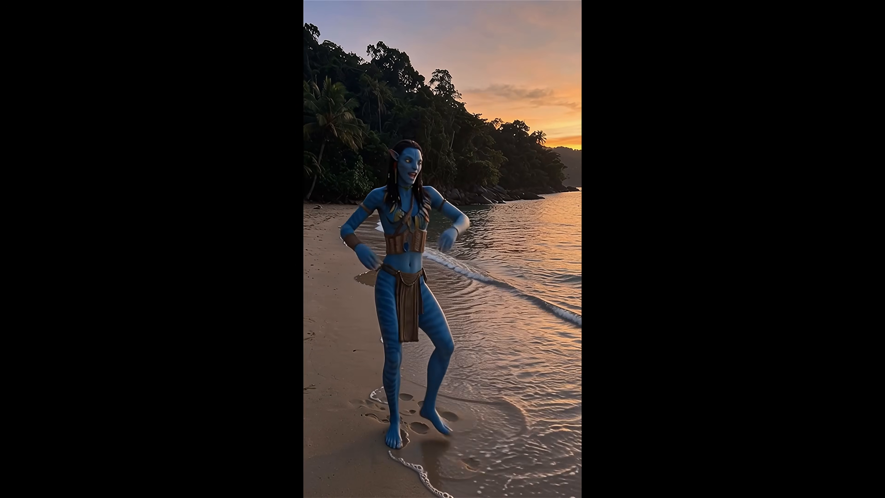